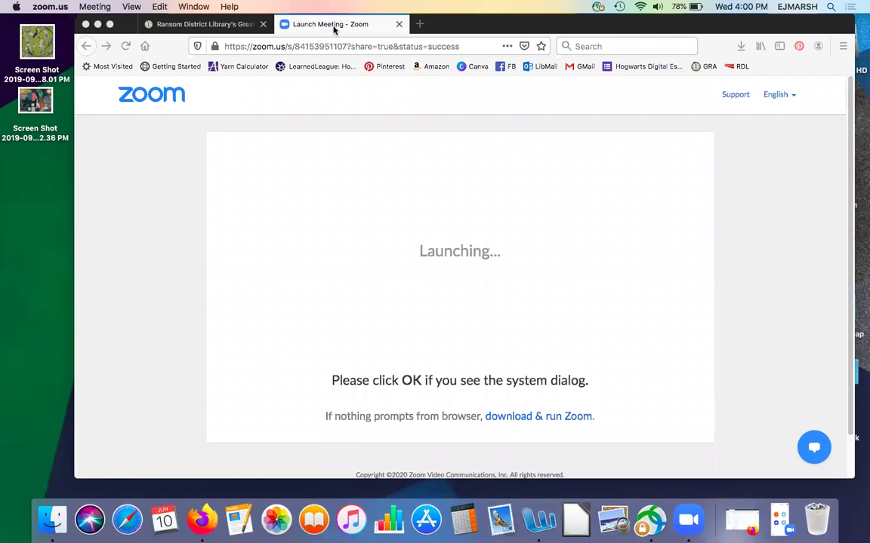
Step: Bring the Firefox window showing the Zoom launch page to the front
left_click(196, 224)
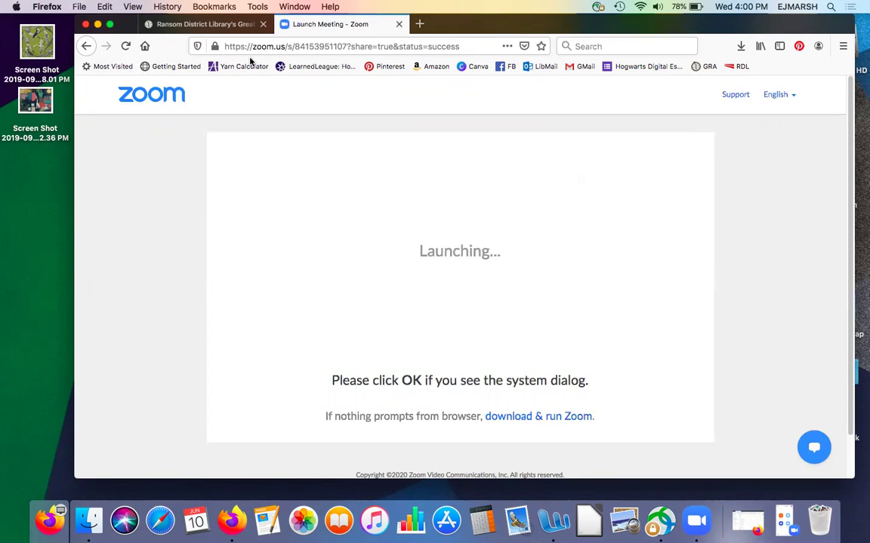
Step: On the Ransom District Library reading program site, start registering with Register Now
left_click(201, 25)
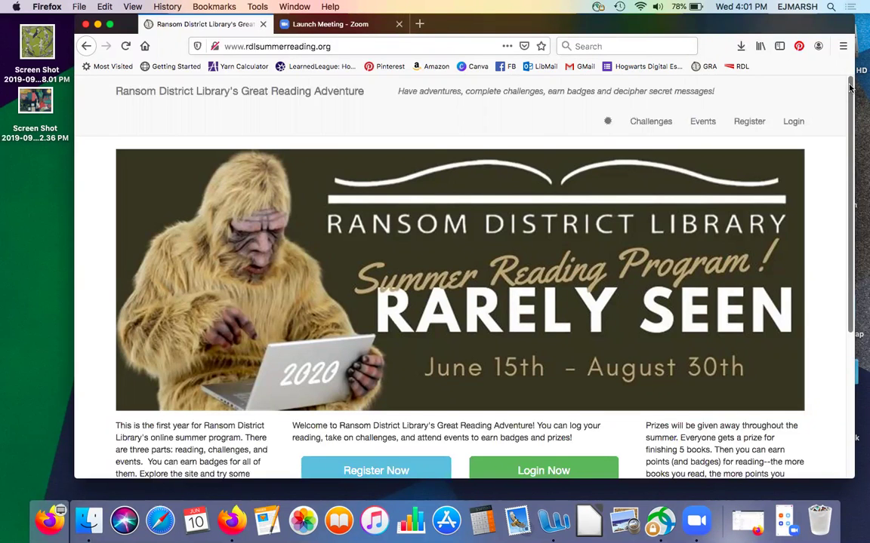
left_click_drag(849, 89, 815, 105)
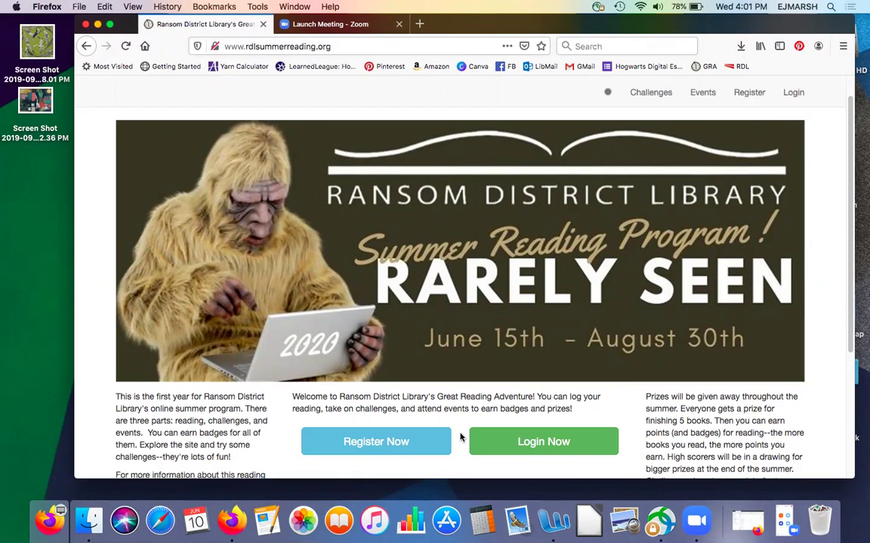
left_click(393, 443)
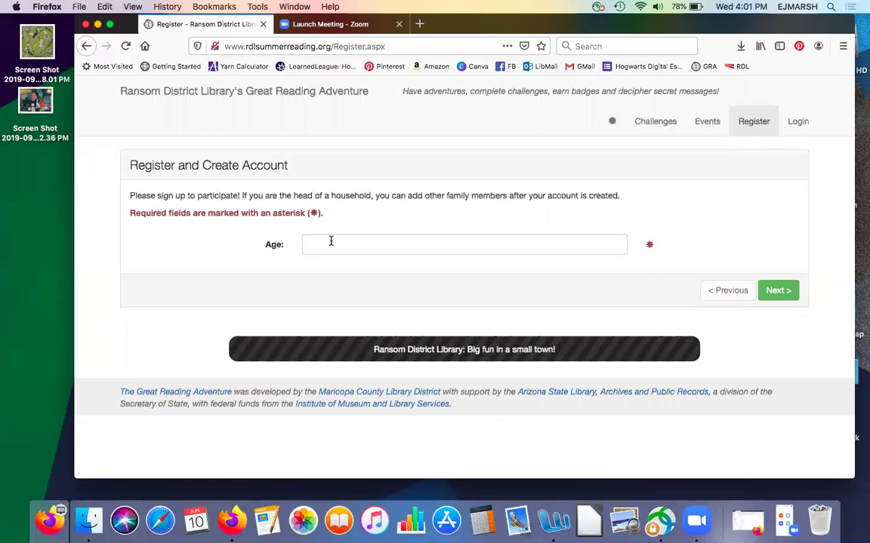
Step: Enter age 7 and choose the Kids reading program
left_click(323, 242)
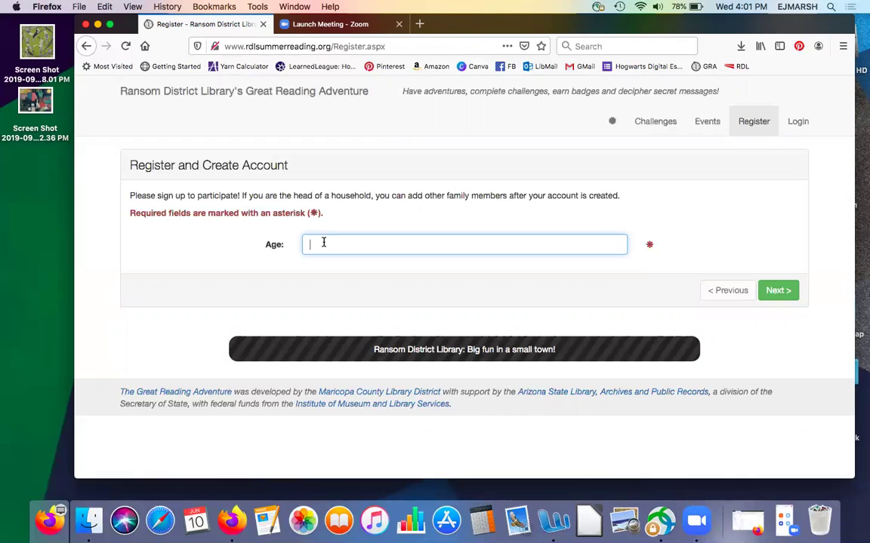
type("7")
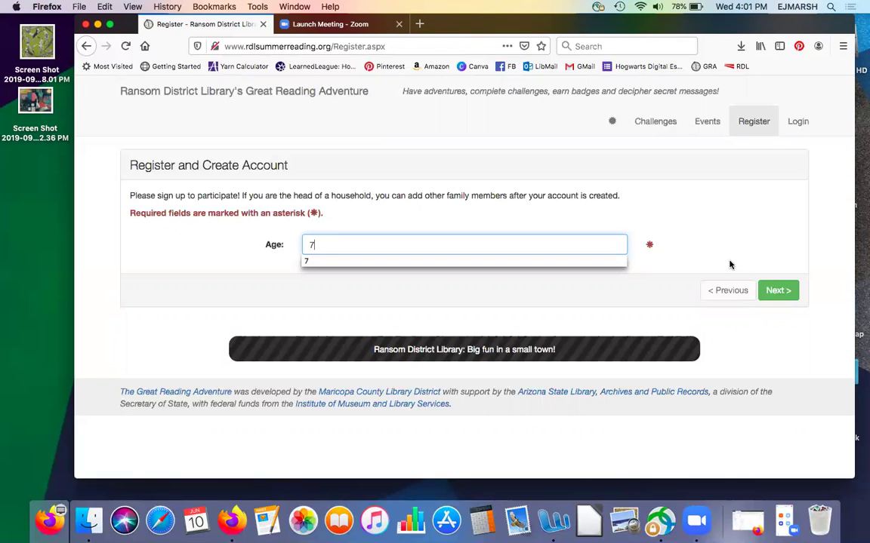
left_click(775, 292)
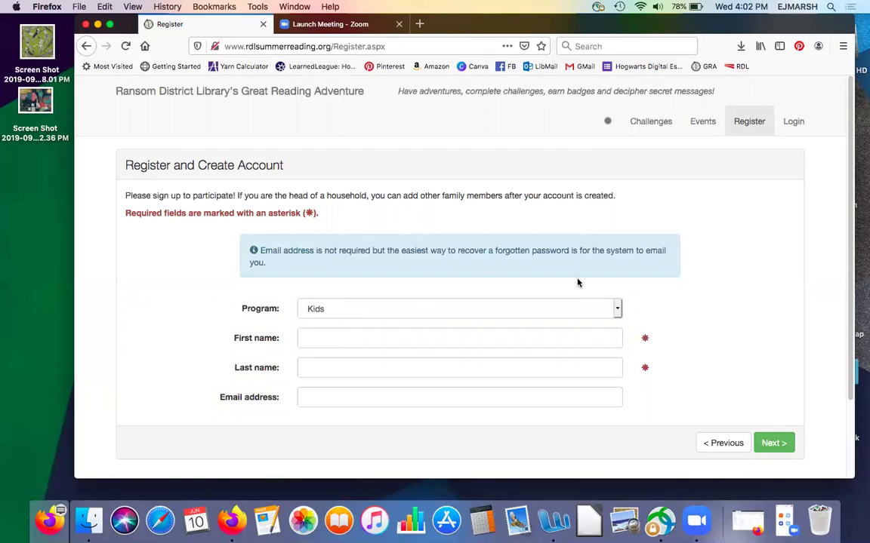
left_click(616, 307)
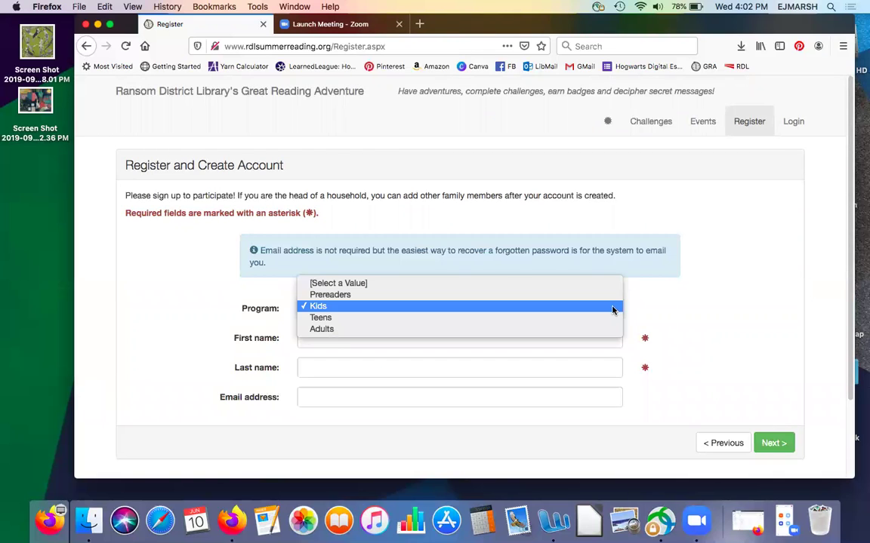
left_click(601, 327)
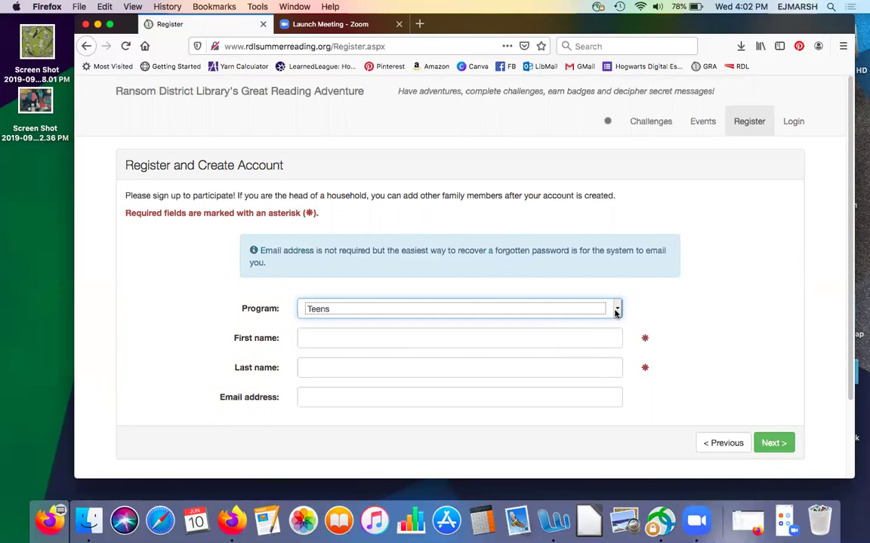
left_click(617, 311)
left_click(613, 299)
Step: Fill in the child's first name, last name and e-mail address, then continue
left_click(445, 341)
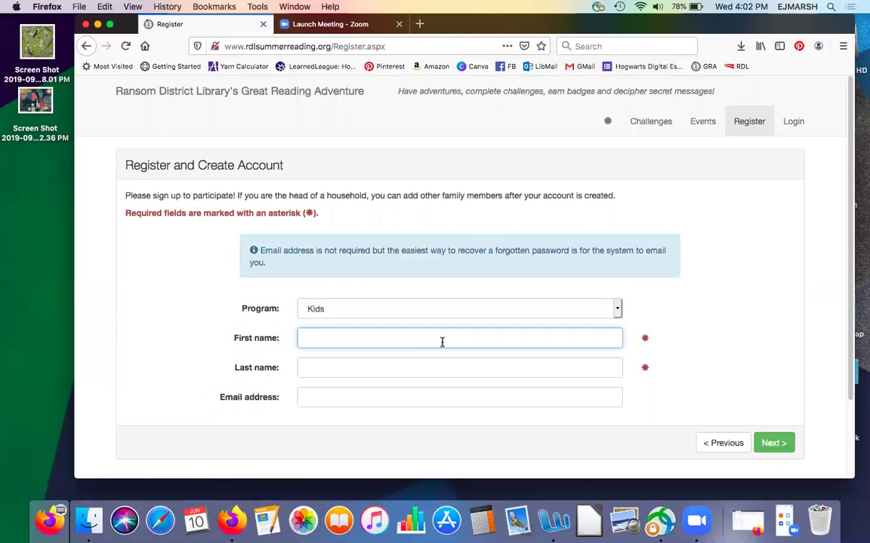
type("Curious")
left_click(319, 361)
type("George")
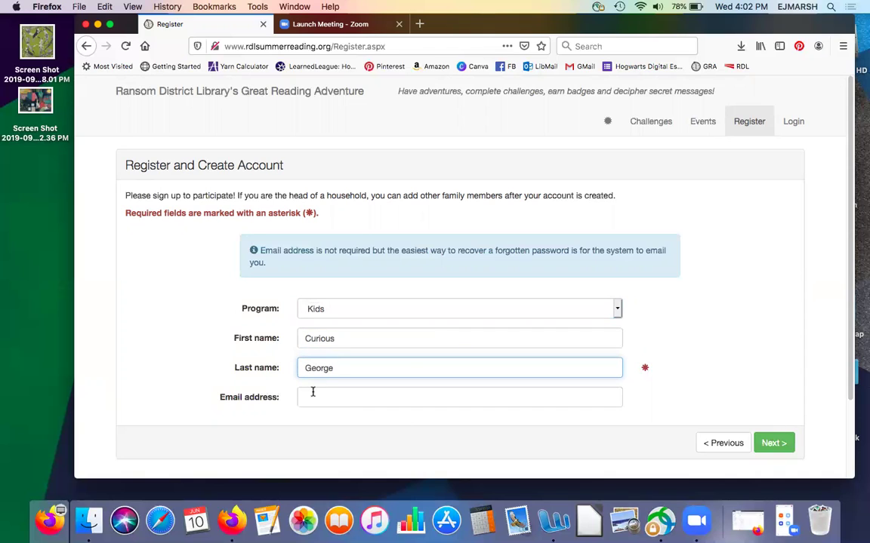
left_click(310, 398)
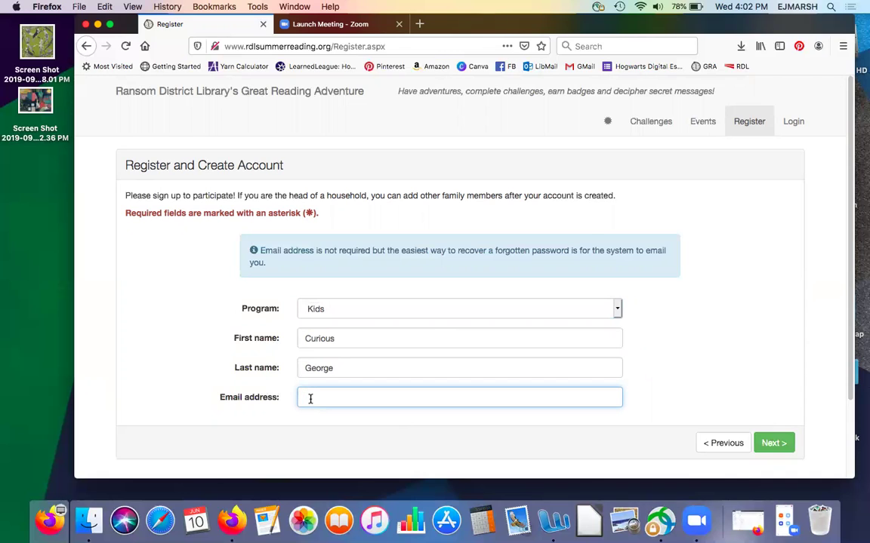
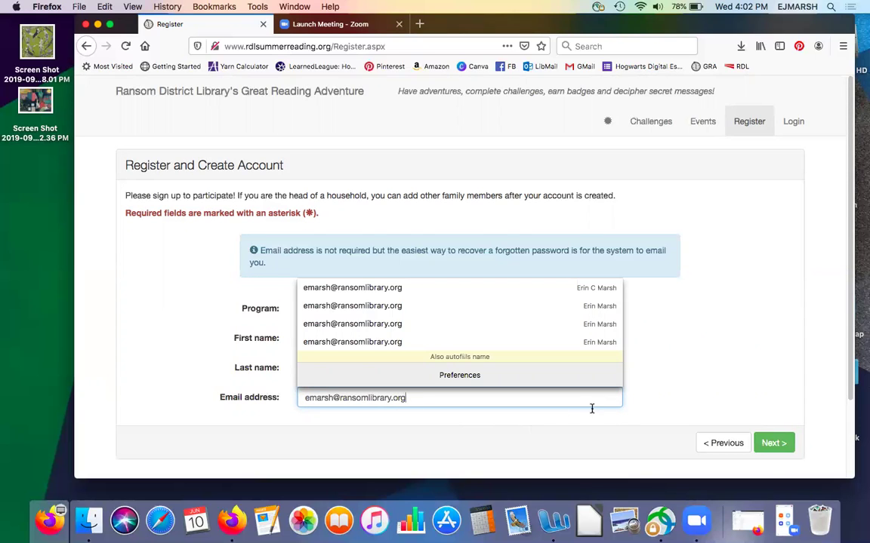
left_click(555, 438)
left_click(773, 443)
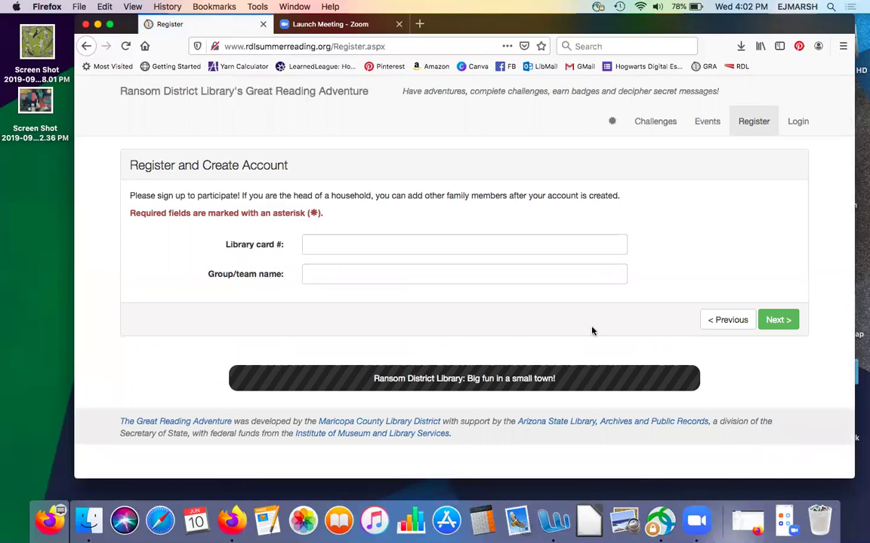
Step: Enter the library card number, leave Group/team name blank, and continue
left_click(339, 245)
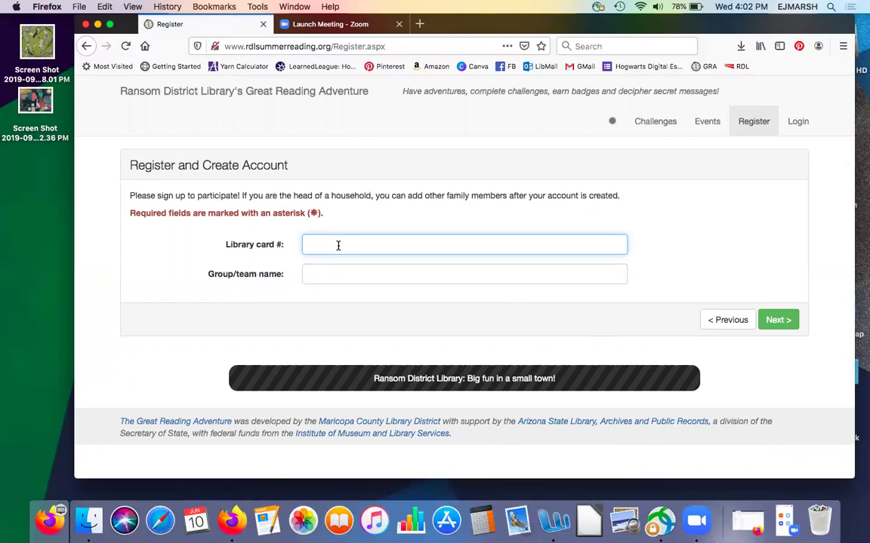
type("199")
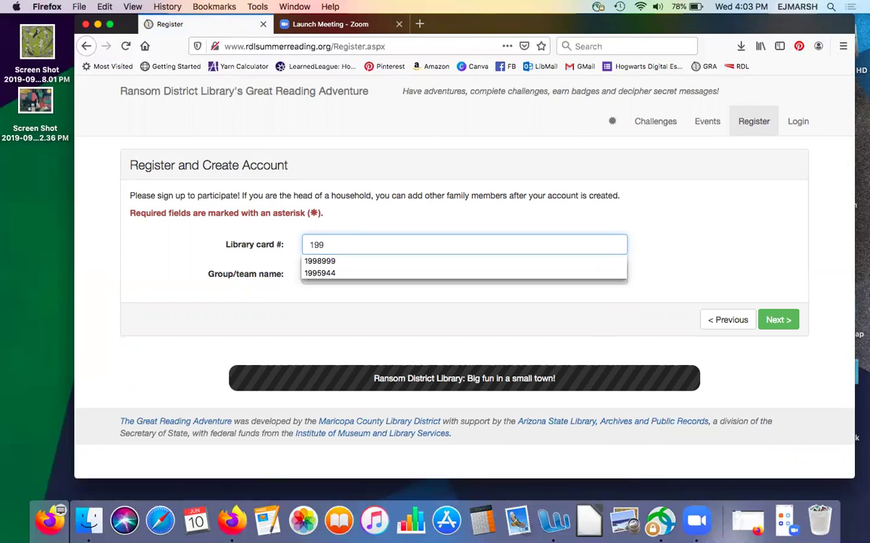
type("8888")
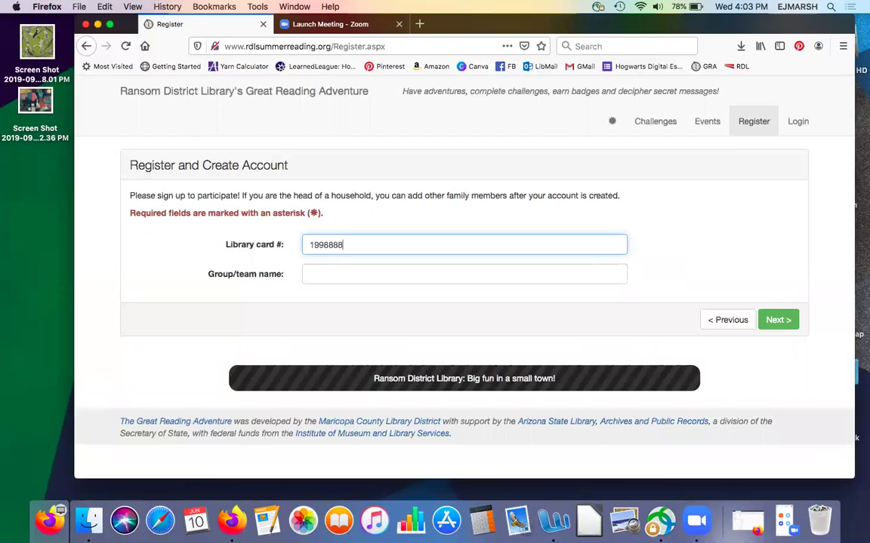
left_click(321, 274)
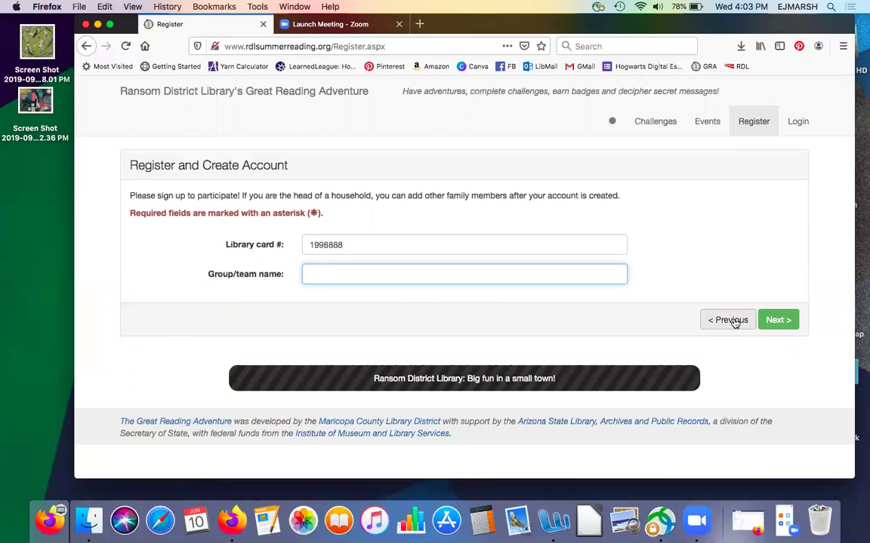
left_click(778, 321)
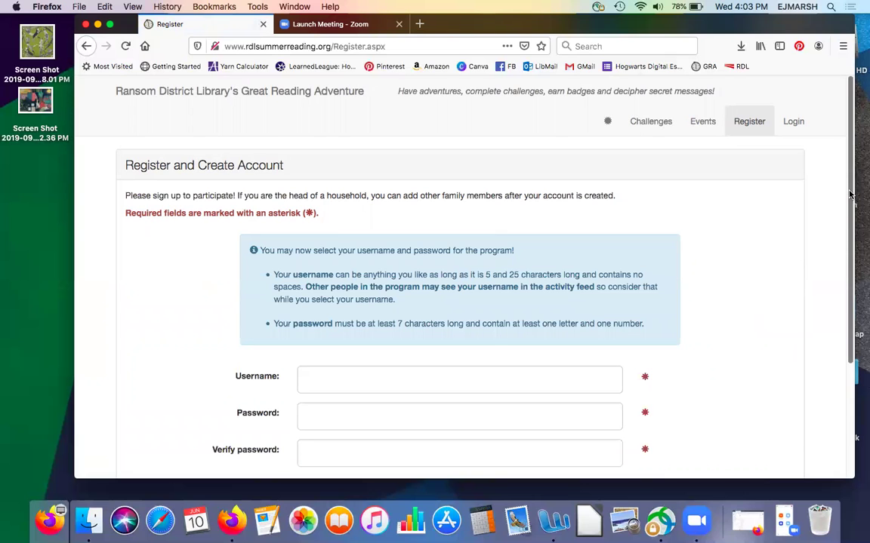
Step: Set an available username, enter and verify the six-character password, and submit registration
left_click_drag(851, 195, 840, 273)
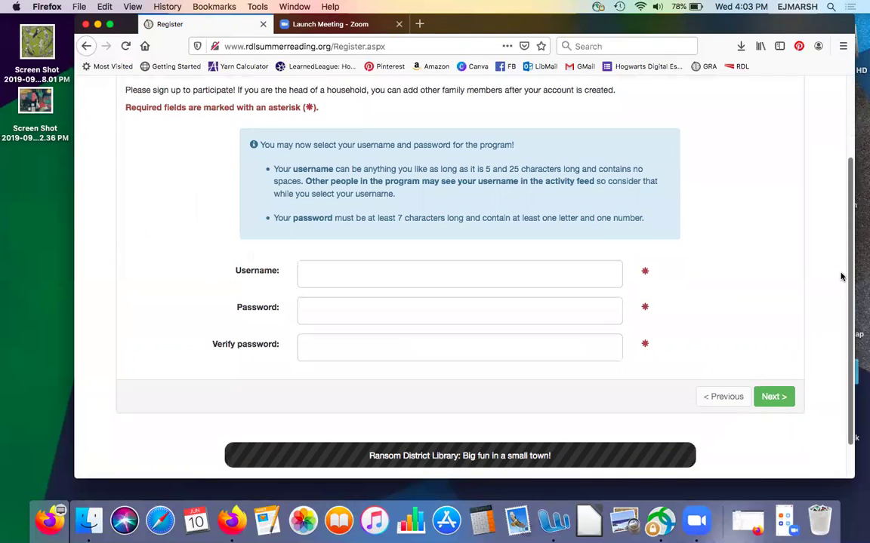
left_click(312, 277)
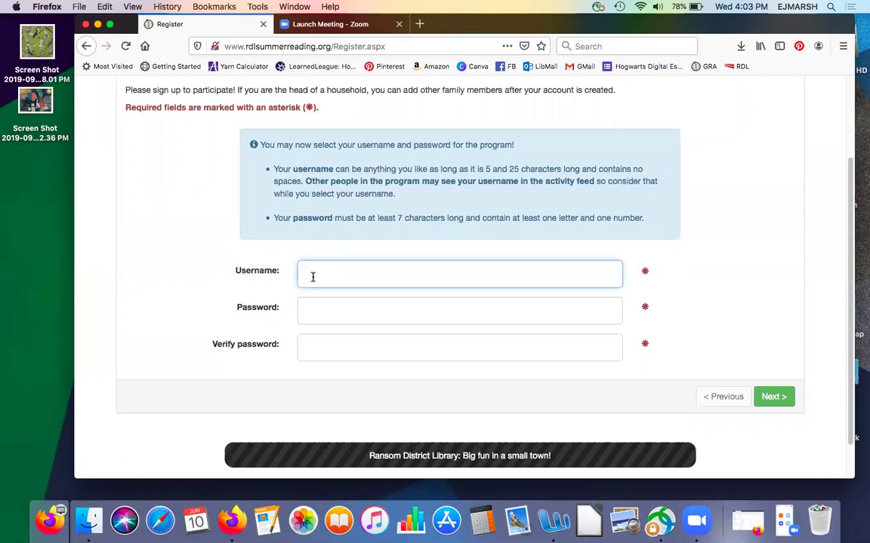
type("curiousgeorge")
left_click(308, 314)
type("••••••")
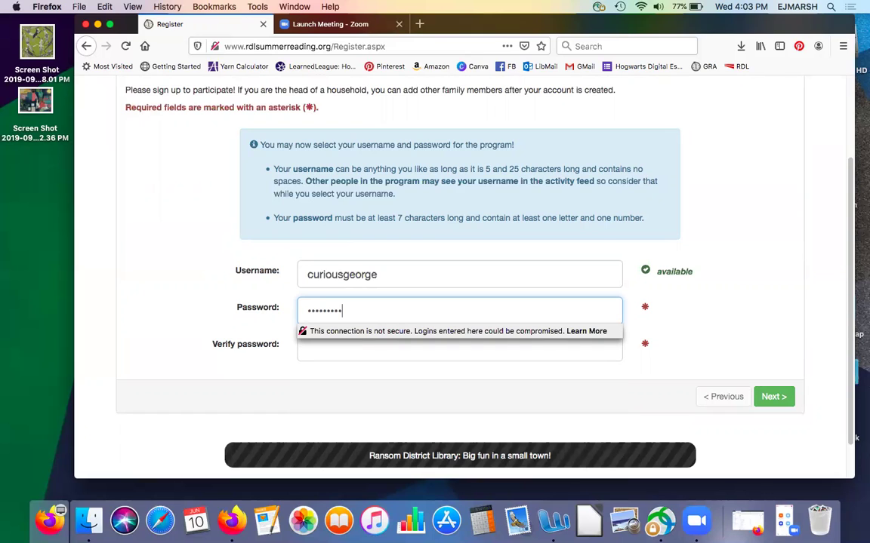
left_click(326, 350)
type("••••••")
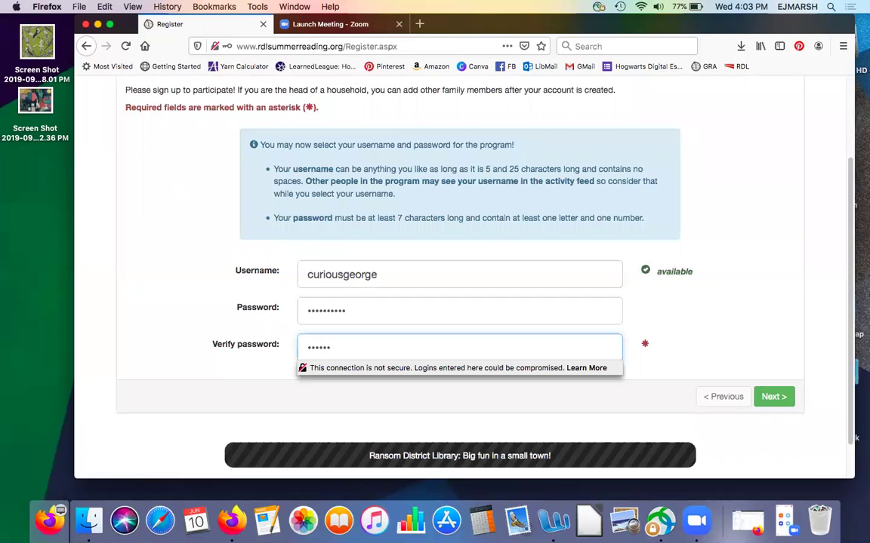
left_click(772, 397)
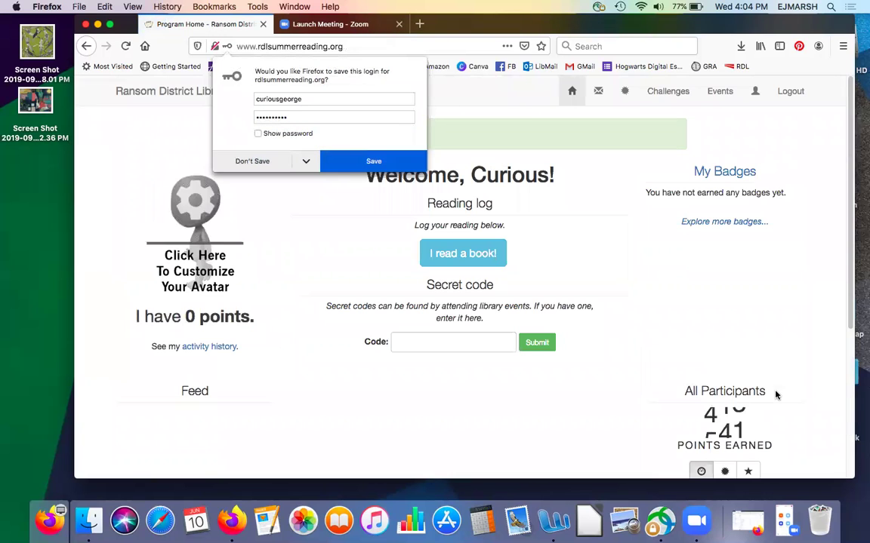
Step: Decline Firefox's save-login prompt and open the avatar customization page
left_click(264, 162)
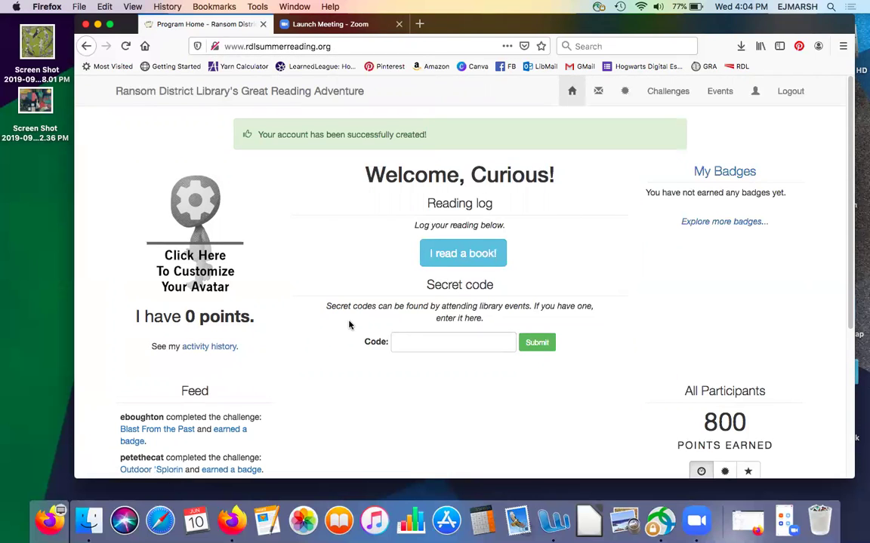
left_click(192, 213)
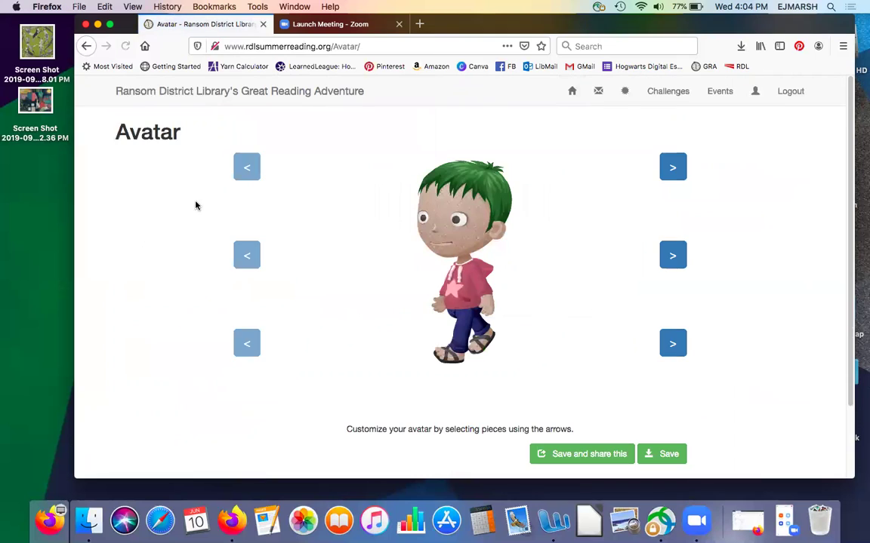
Step: Change the avatar's hair and top, dress it in black pants and boots, save, and return home
left_click(674, 172)
left_click(674, 172)
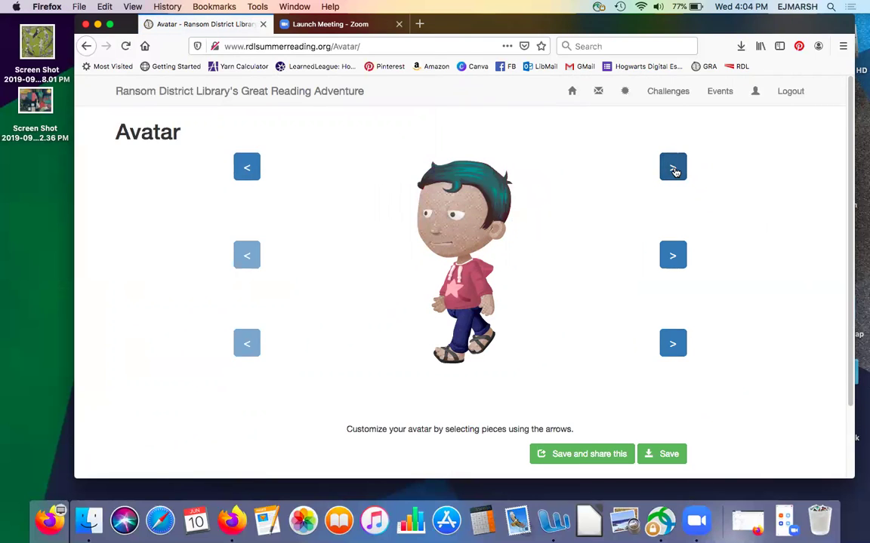
left_click(673, 259)
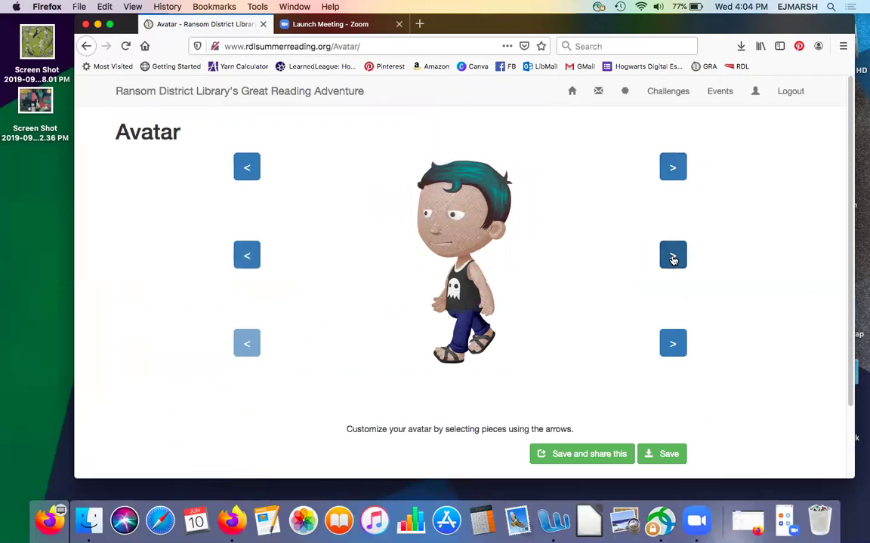
left_click(673, 345)
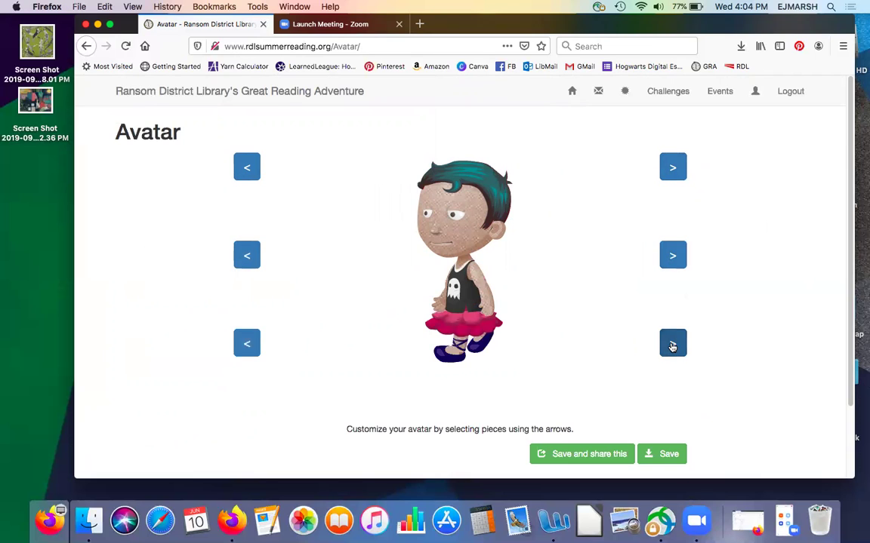
left_click(673, 345)
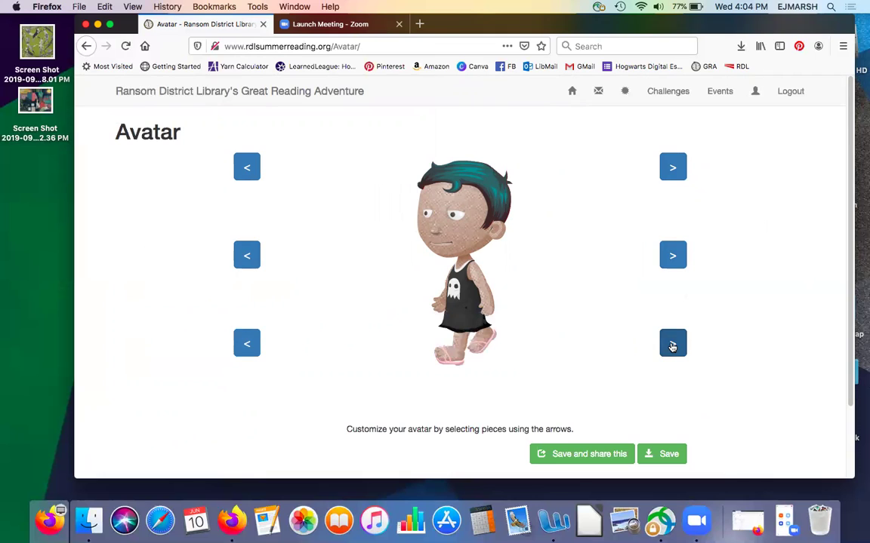
left_click(672, 345)
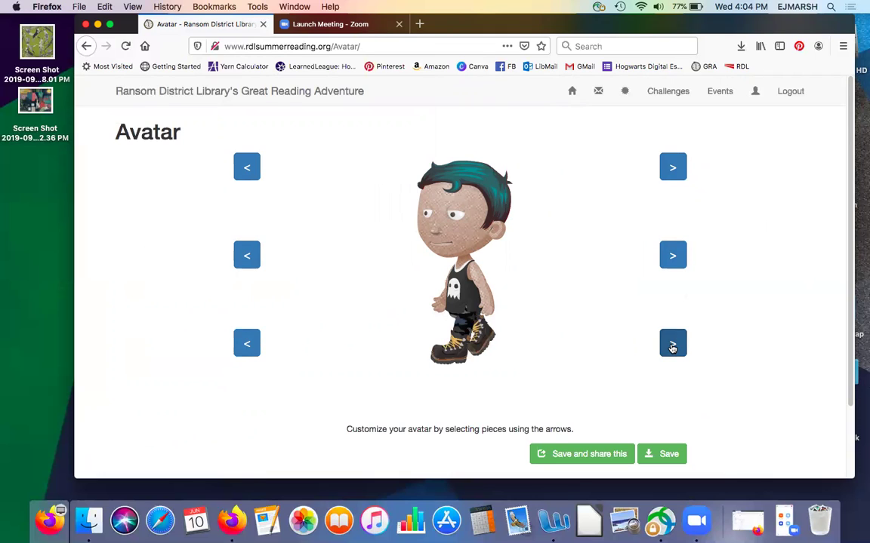
left_click(654, 454)
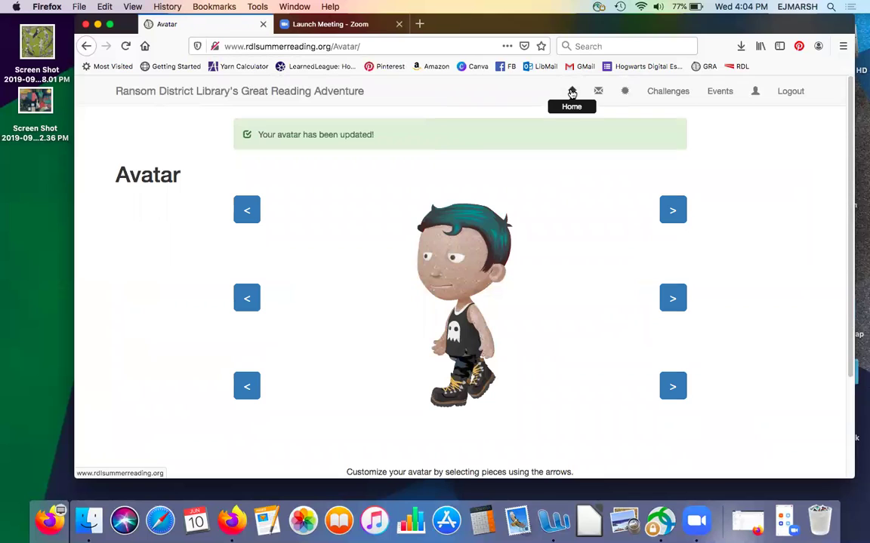
left_click(571, 91)
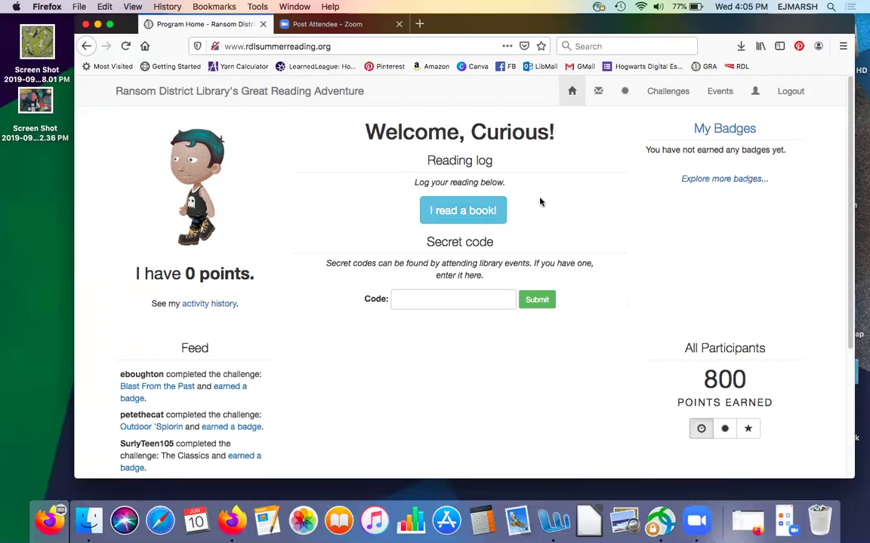
left_click(462, 209)
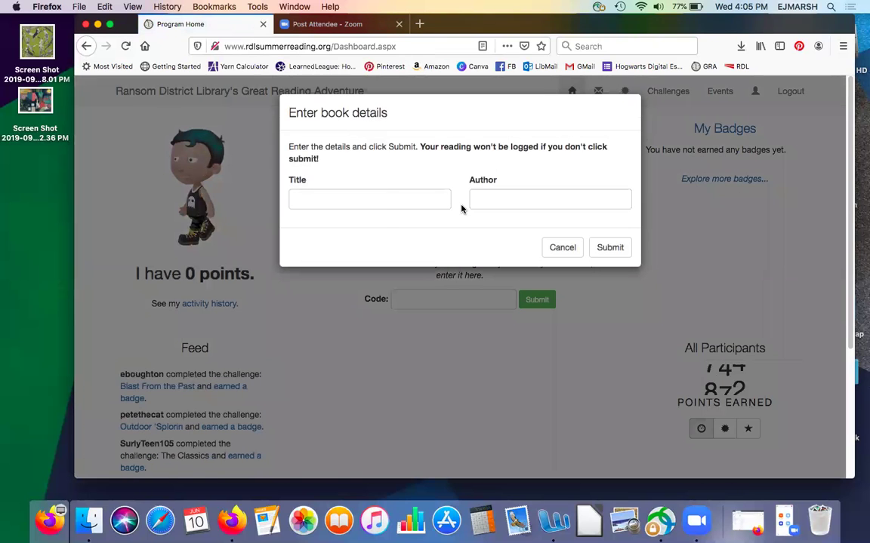
Step: Log 'Curious George' by Rey as a book read for 5 points
left_click(353, 199)
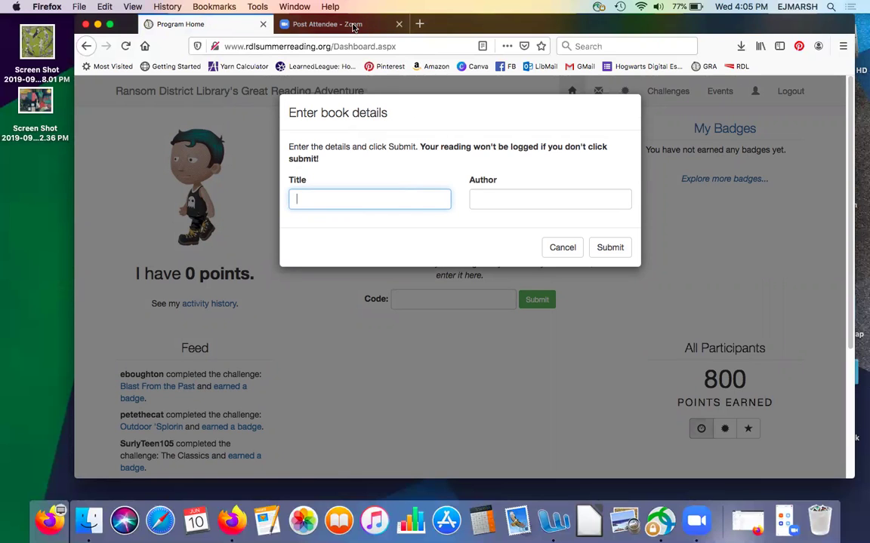
type("Curious George")
left_click(484, 196)
type("Rey")
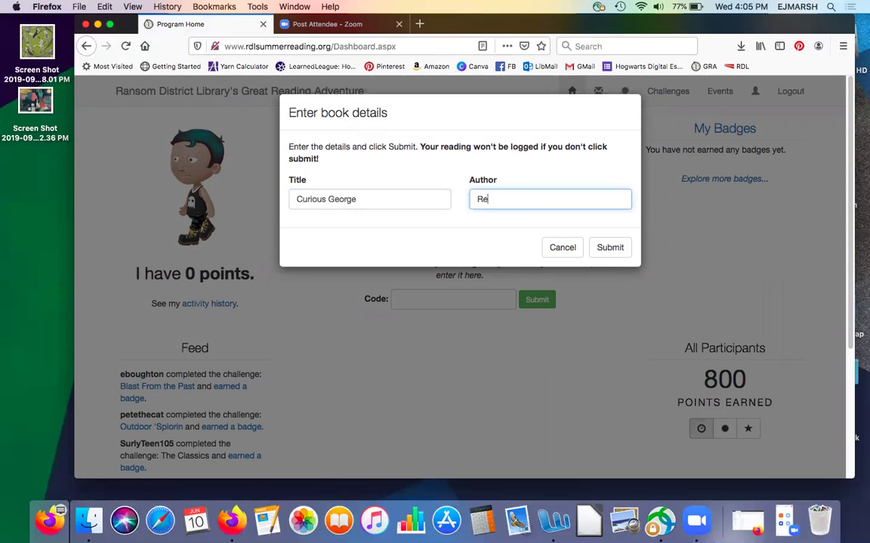
left_click(610, 248)
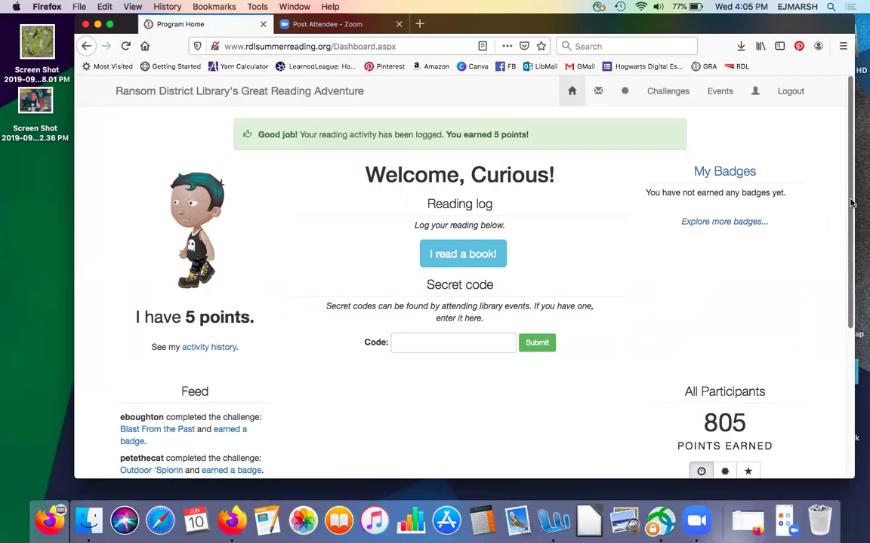
scroll(721, 279, "down", 2)
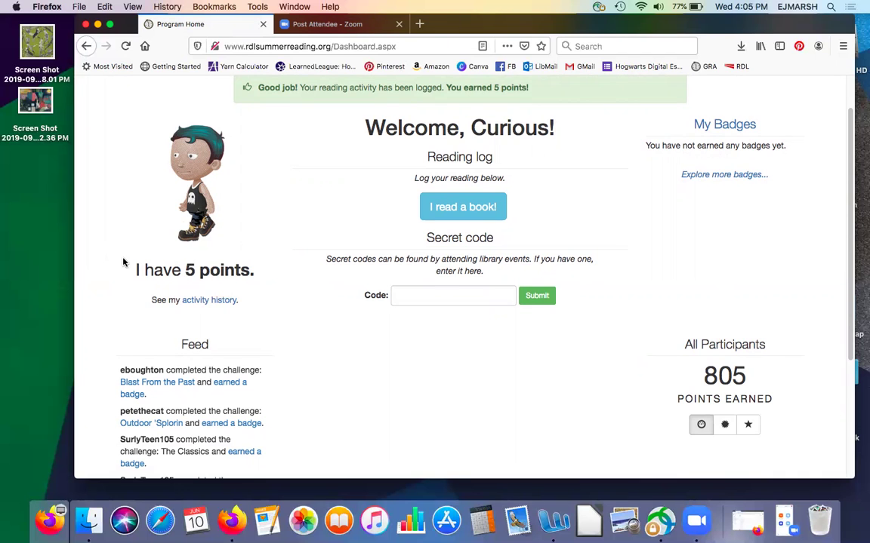
Step: Log '1984' by Orwell as a book read
left_click(468, 211)
left_click(350, 197)
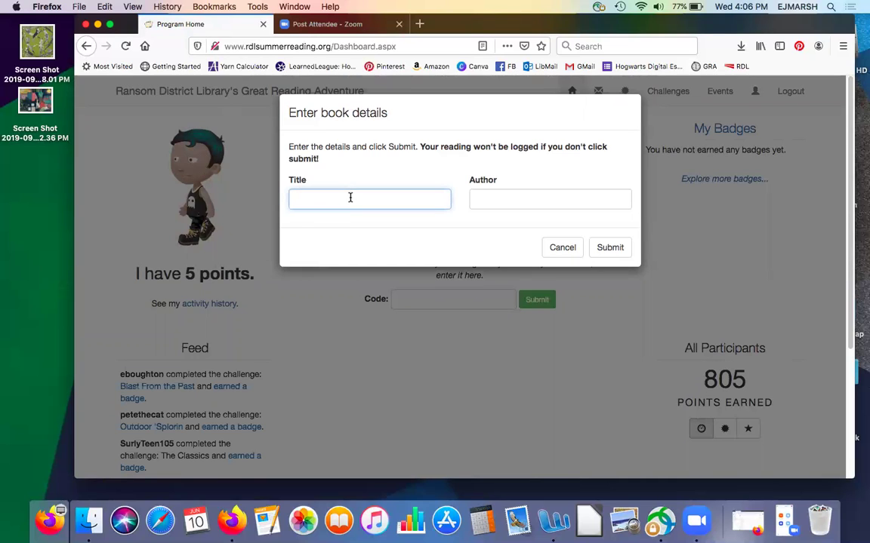
type("1984")
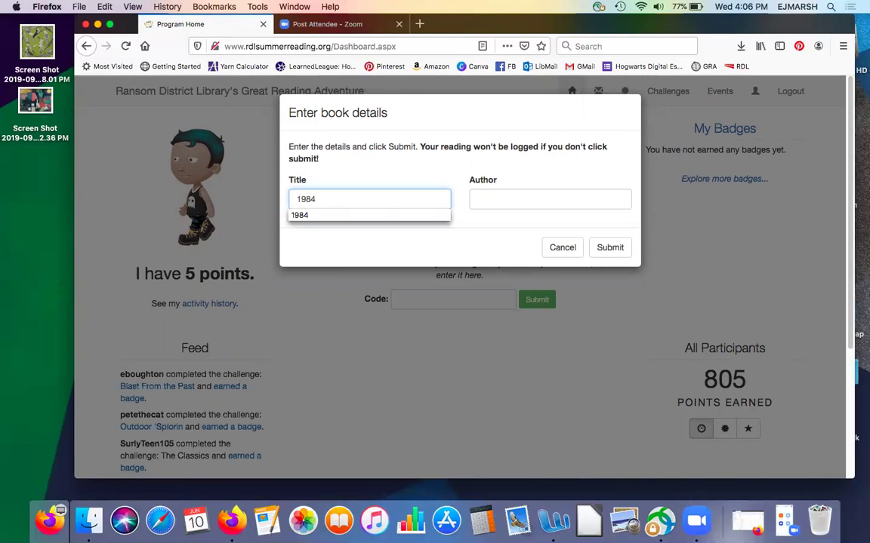
key("Tab")
type("Orwell")
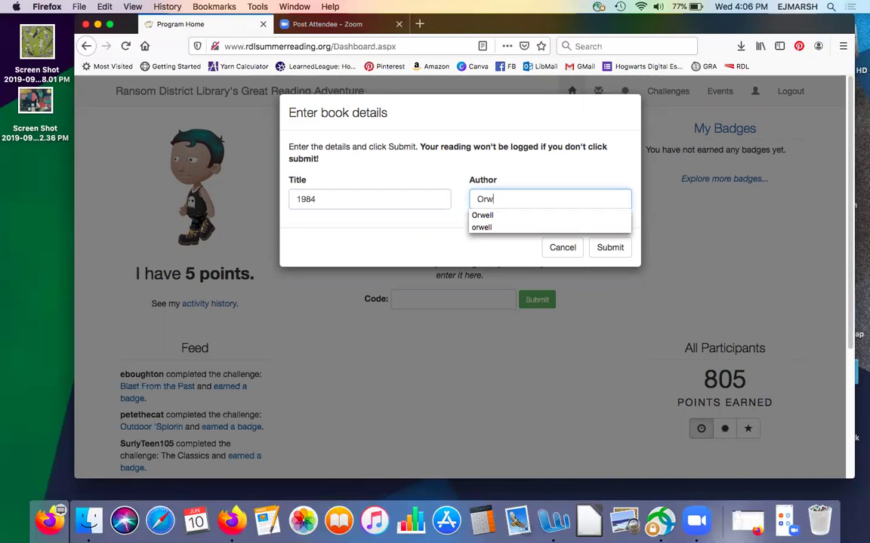
left_click(609, 248)
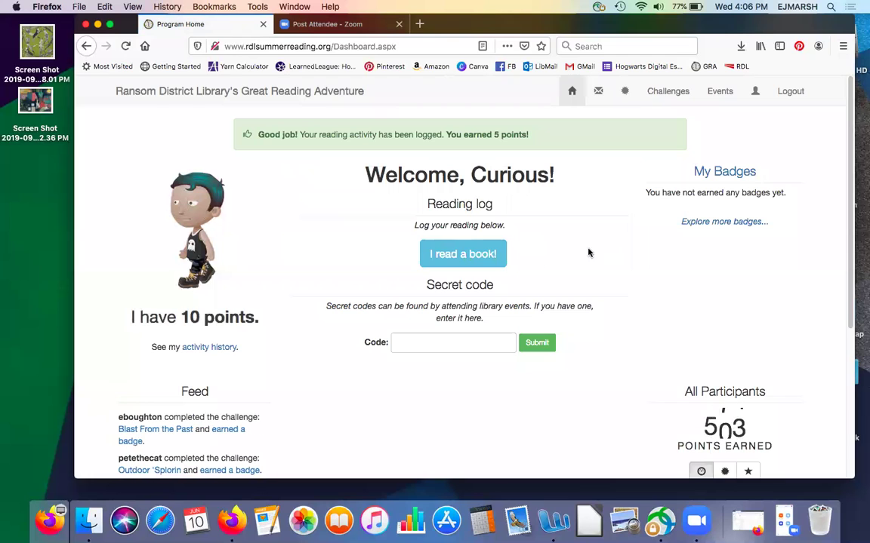
Step: Log 'Go Dog Go' by Perkins as a book read
left_click(466, 253)
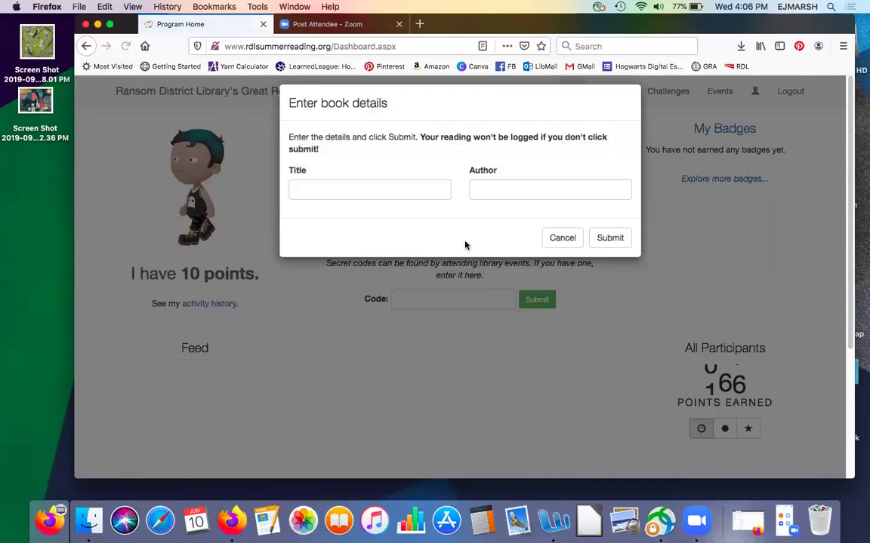
left_click(349, 198)
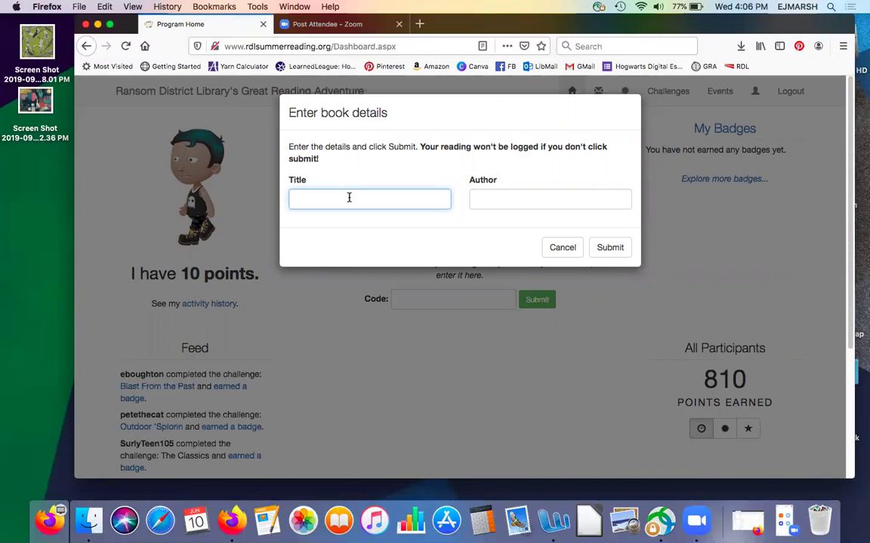
type("Go Dog Go")
left_click(549, 198)
type("Pe")
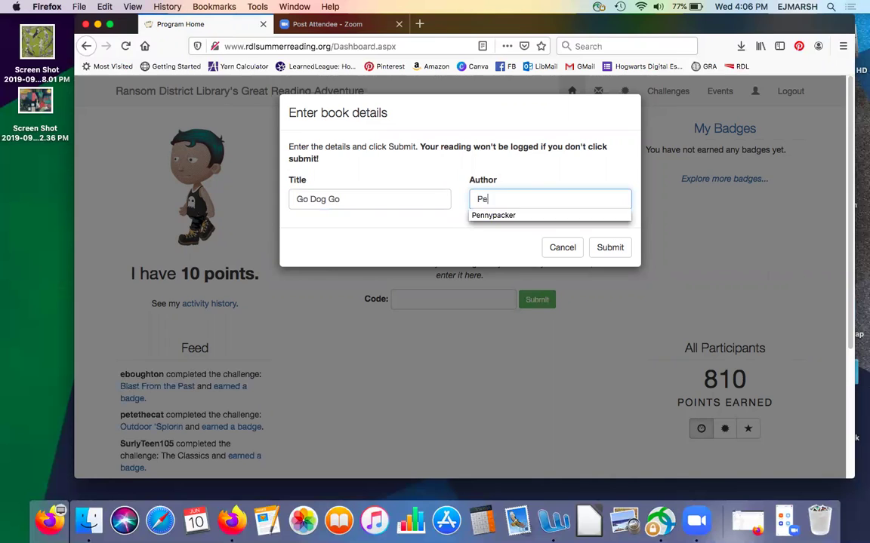
type("rkins")
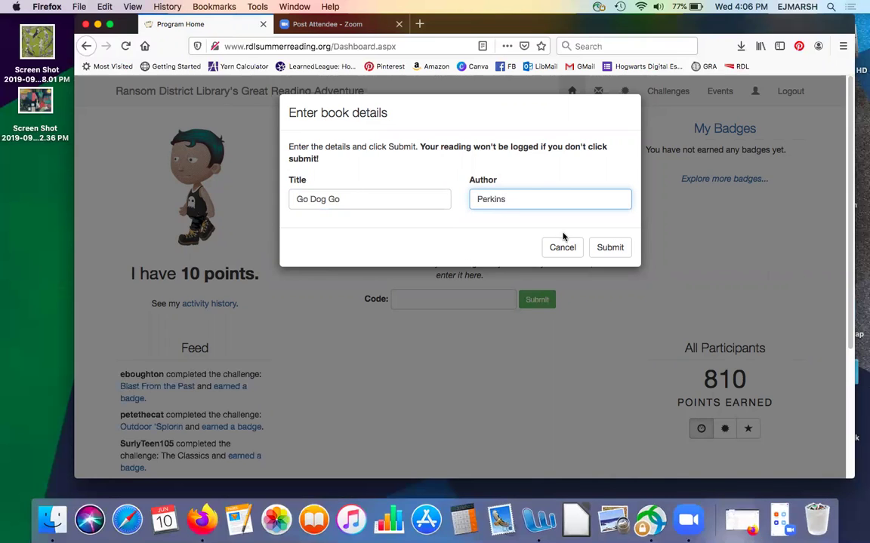
left_click(604, 248)
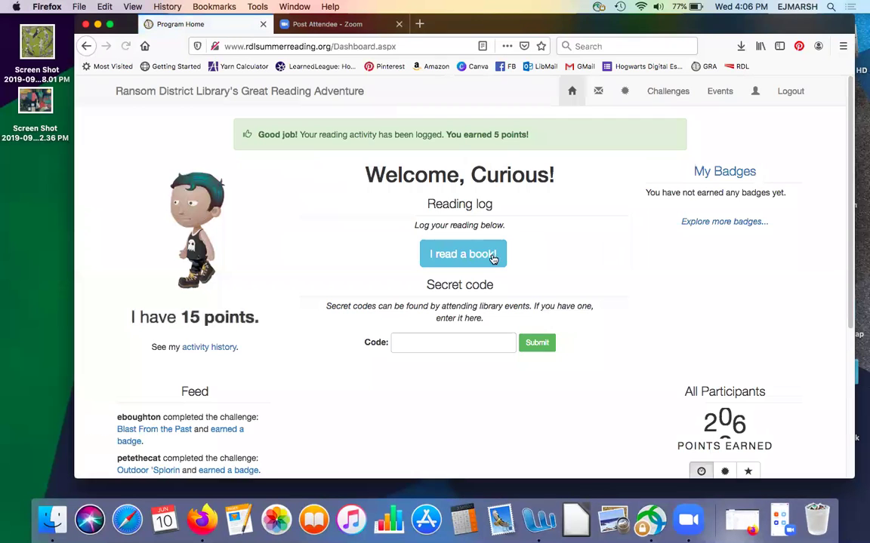
Step: Log 'No David' by Shannon, bringing the total to 20 points
left_click(457, 257)
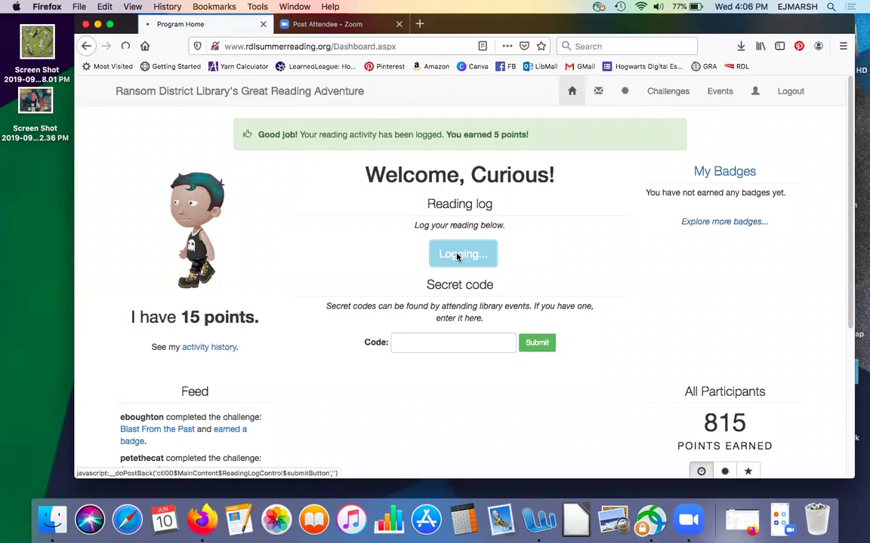
left_click(326, 199)
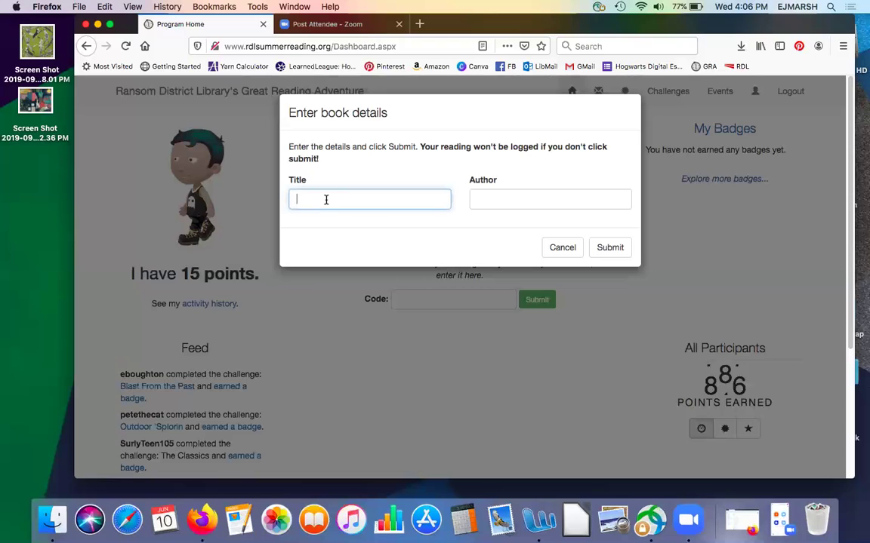
type("No David")
key("Tab")
type("Shannon")
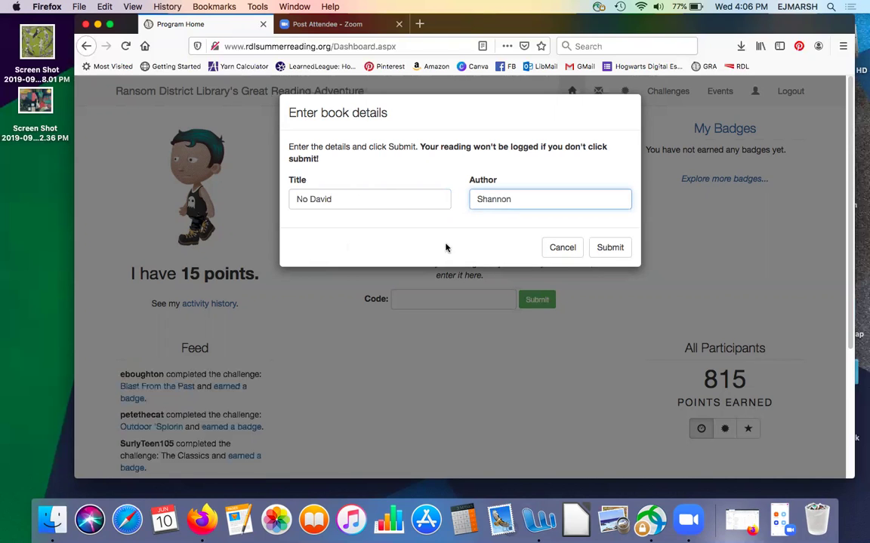
left_click(612, 248)
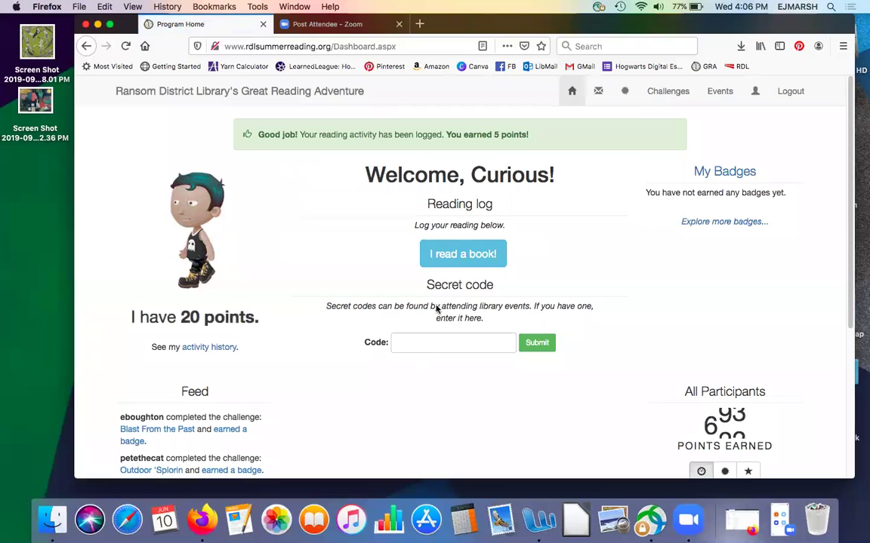
Step: Log 'Red' by Lehmann as the fifth book, reaching 25 points and the 5 books badge
left_click(454, 255)
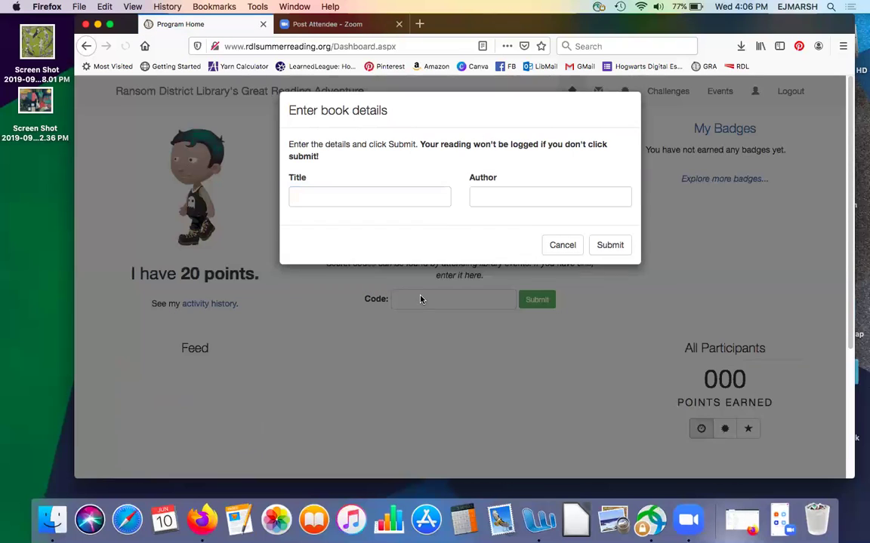
left_click(336, 195)
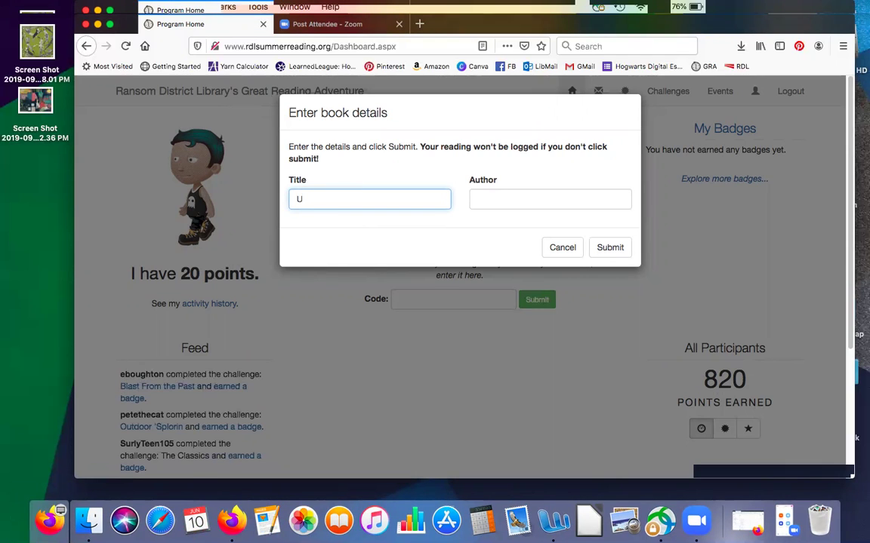
key("BackSpace")
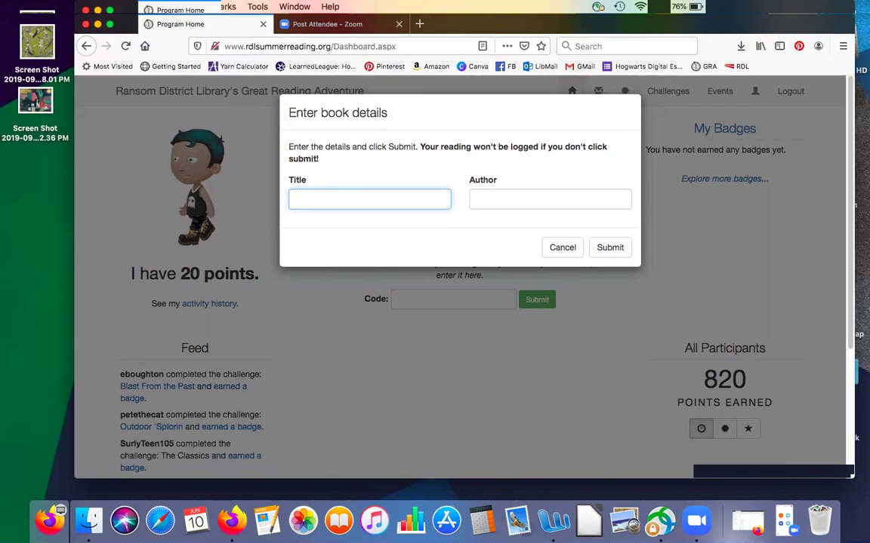
type("d")
left_click(505, 199)
type("Lehman")
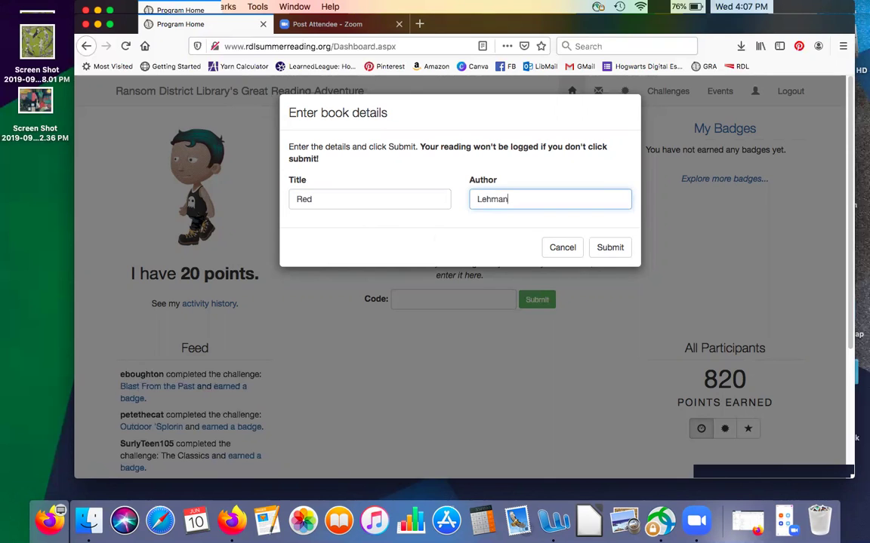
type("n")
left_click(611, 249)
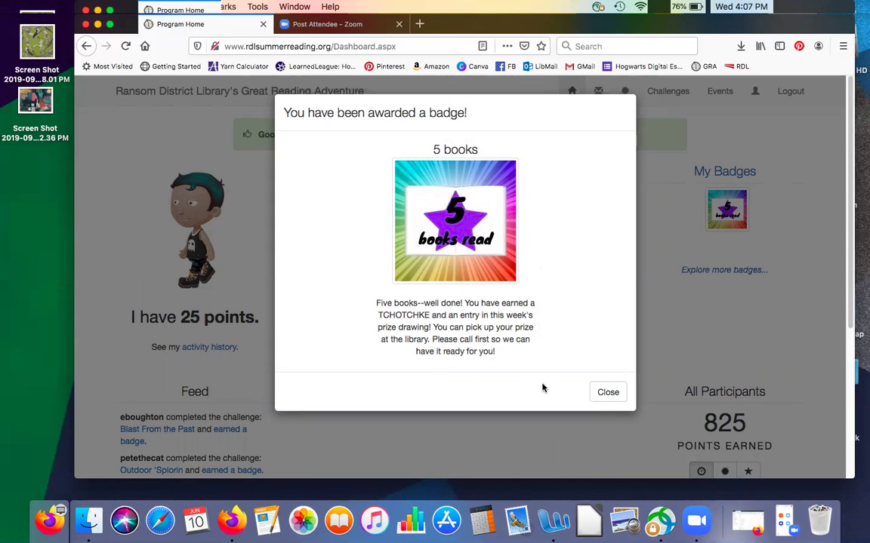
Step: Close the badge announcement and view My Badges, showing the '5 books' badge earned 6/10/2020
left_click(612, 391)
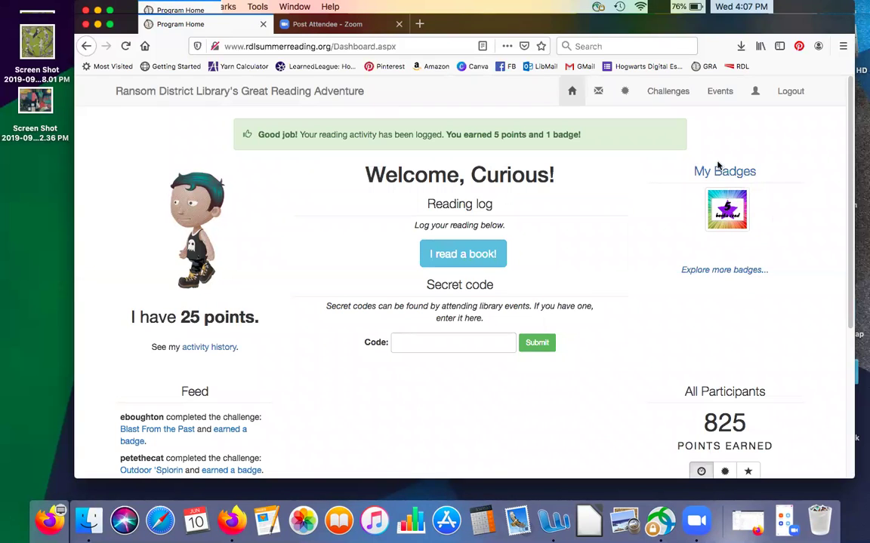
mouse_move(725, 218)
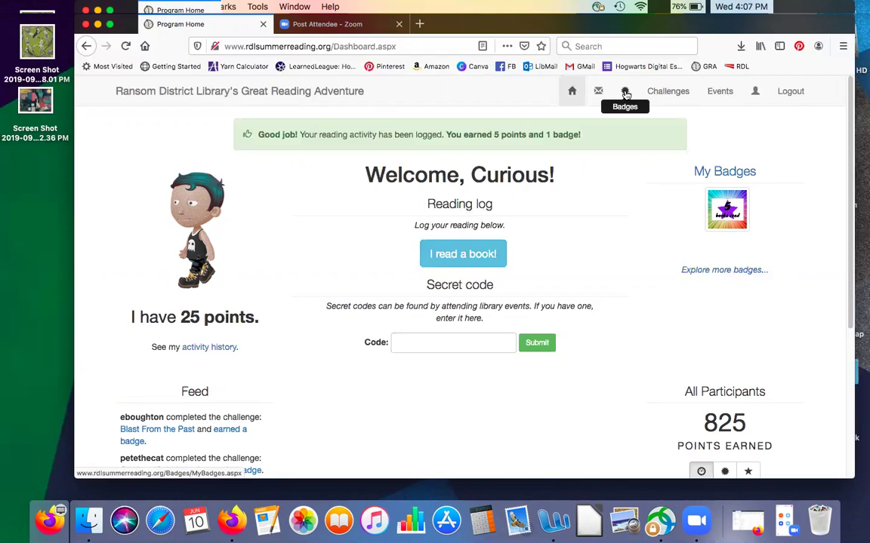
left_click(626, 92)
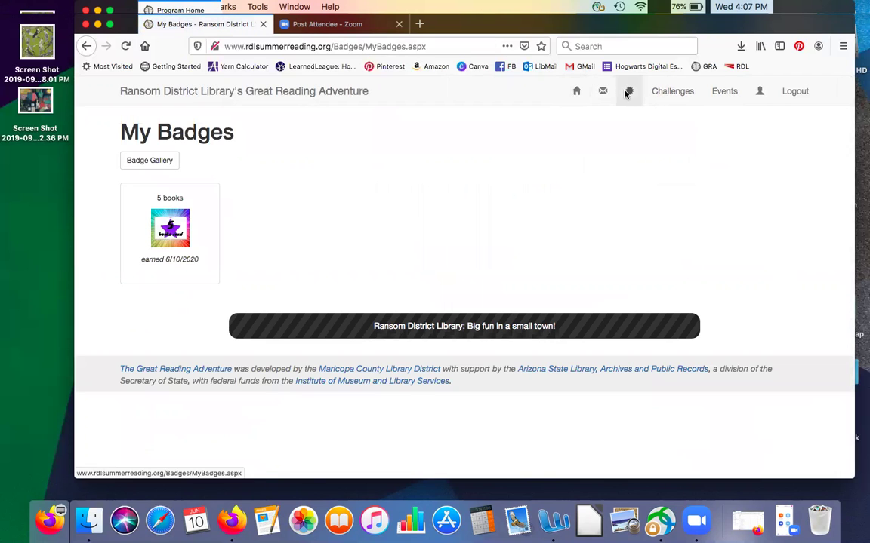
Step: Browse the Badge Gallery of every badge from 5 to 100 books, plus themed badges
left_click(144, 164)
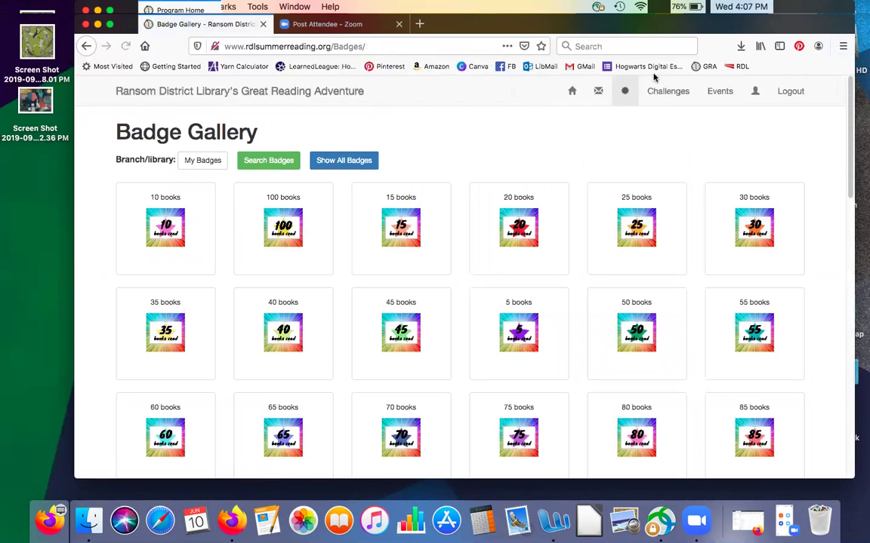
left_click_drag(852, 89, 838, 77)
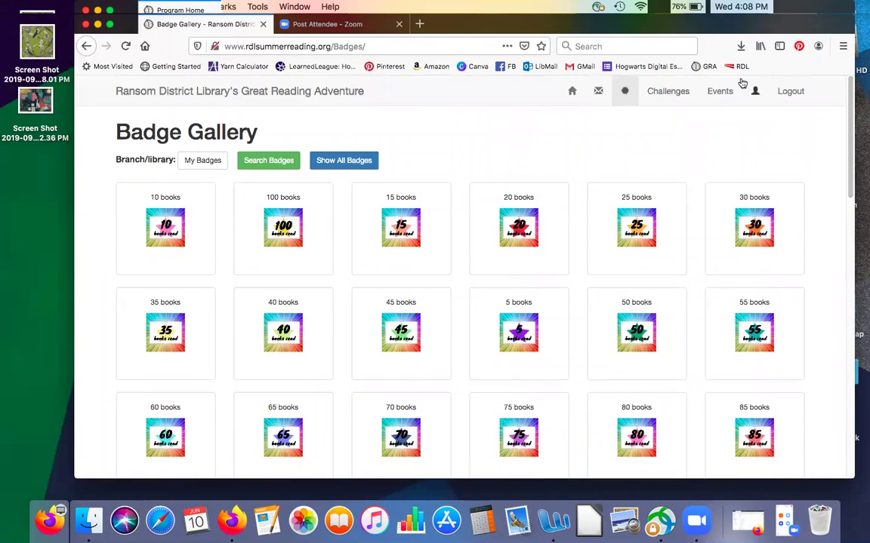
Step: Scroll the Challenges list down to Blast From the Past and Bug Off!, each at 0 points
left_click(670, 91)
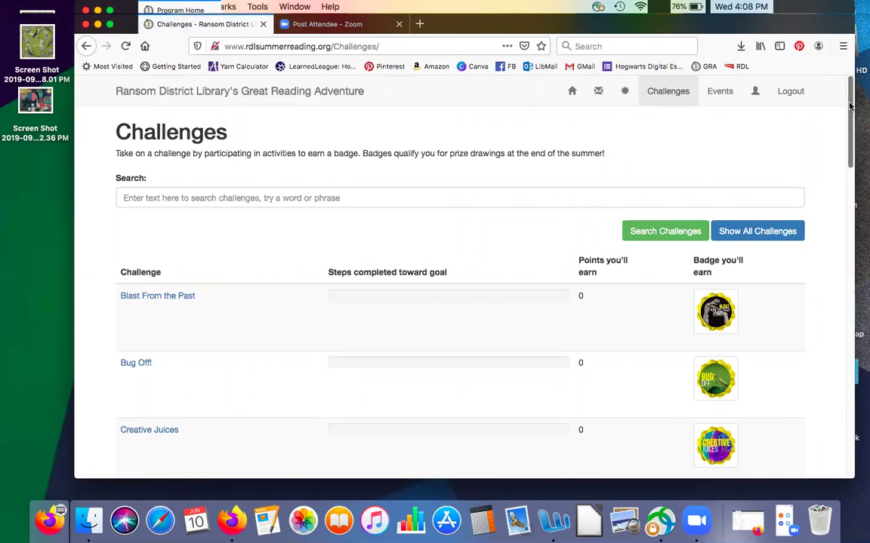
scroll(849, 105, "down", 1)
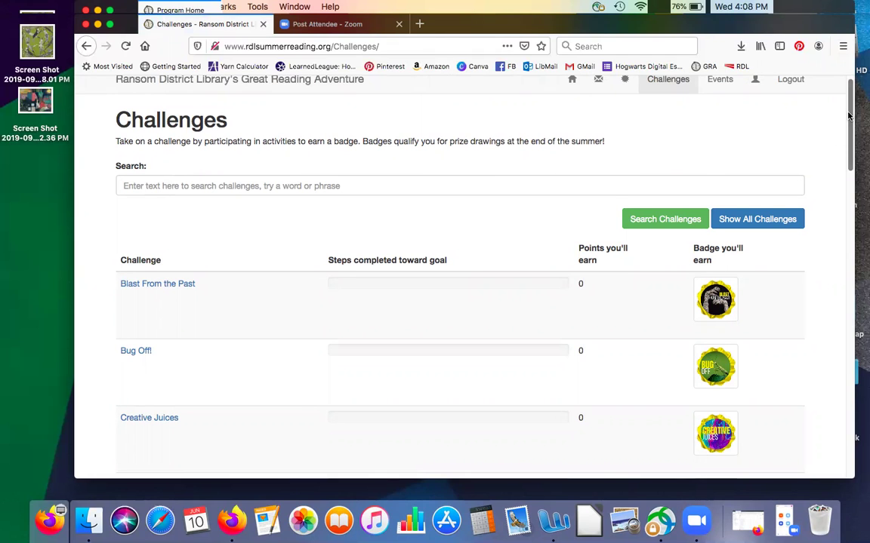
scroll(849, 114, "down", 5)
scroll(839, 155, "down", 4)
scroll(829, 187, "down", 3)
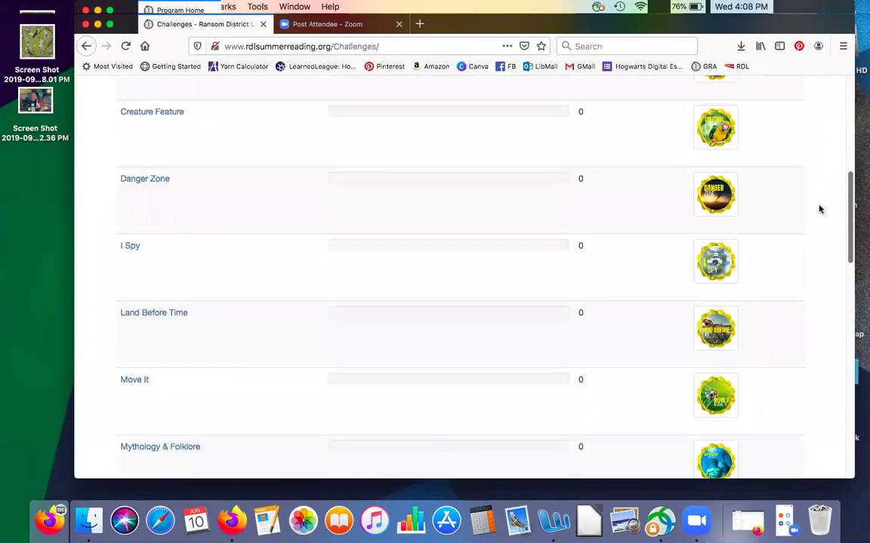
scroll(819, 215, "down", 2)
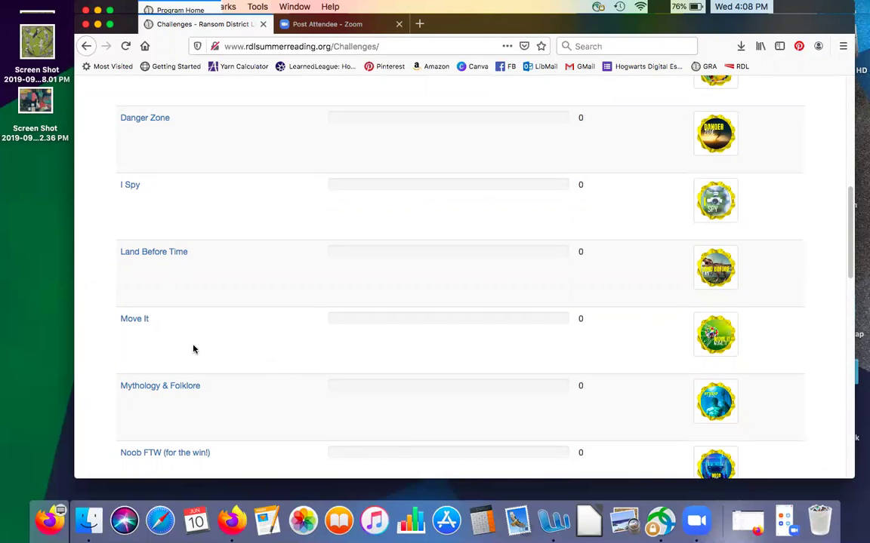
Step: Read through the Move It challenge's tasks and open the sports-book task's library catalog link
left_click(131, 318)
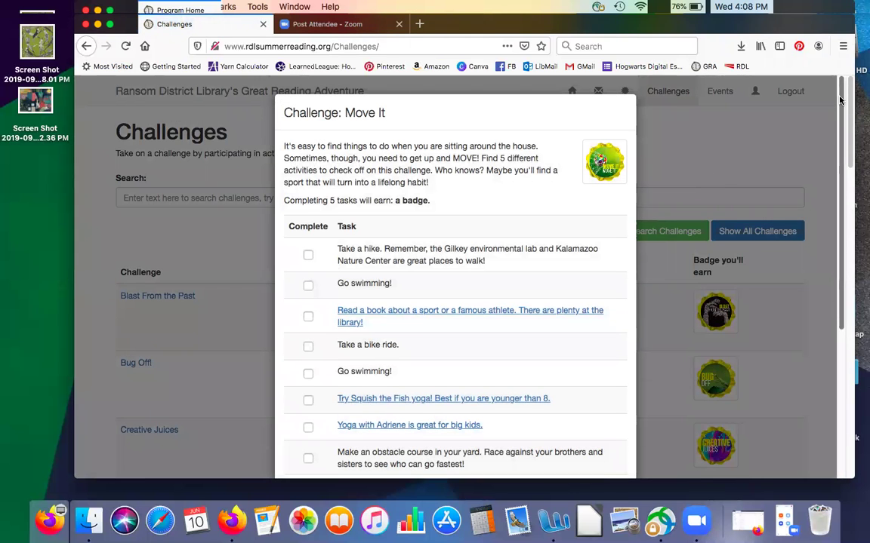
left_click_drag(840, 101, 826, 196)
scroll(825, 197, "down", 2)
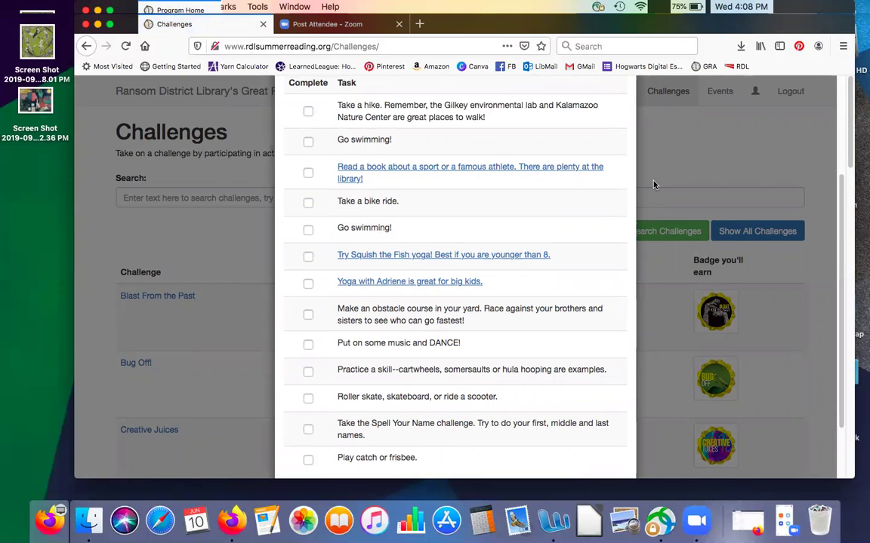
left_click_drag(840, 188, 742, 116)
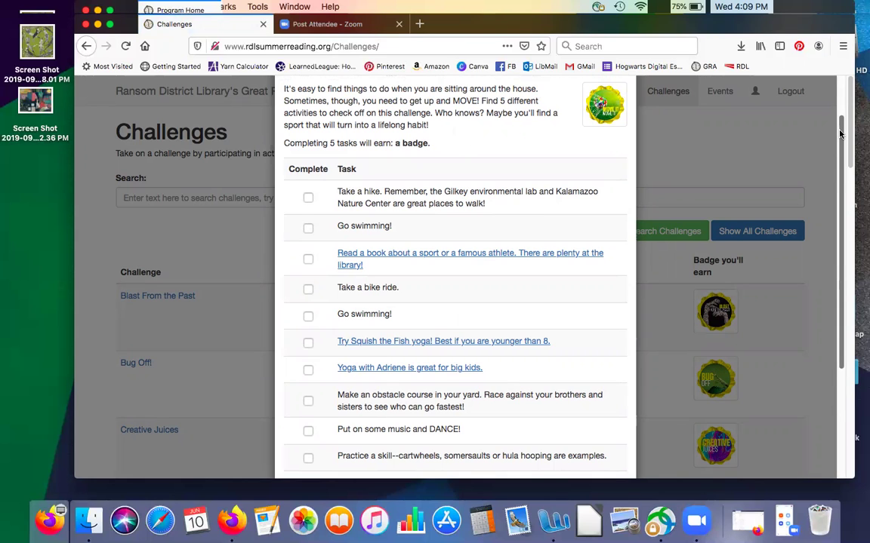
scroll(840, 133, "up", 2)
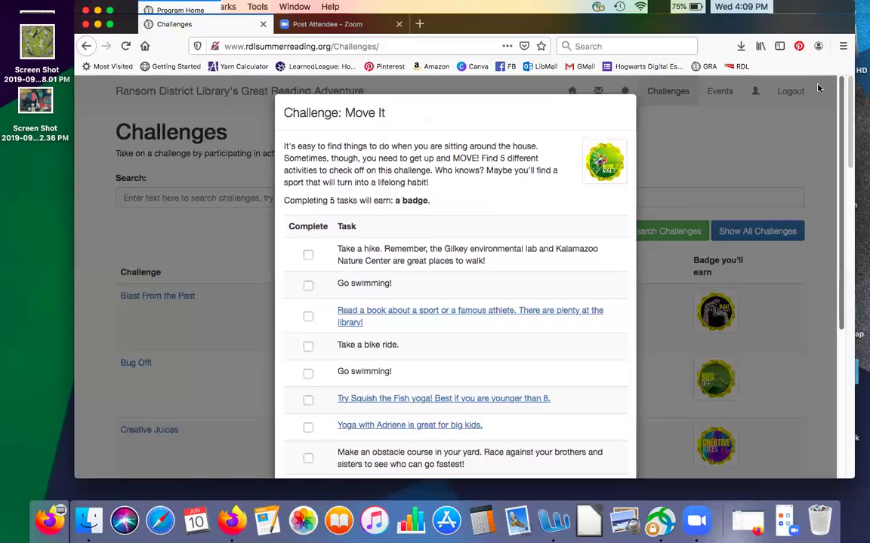
scroll(817, 88, "down", 3)
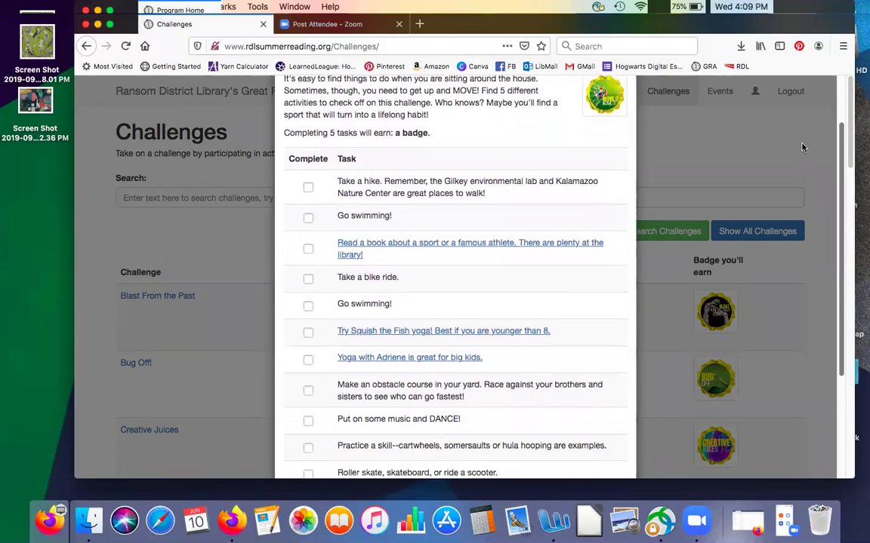
scroll(802, 147, "down", 4)
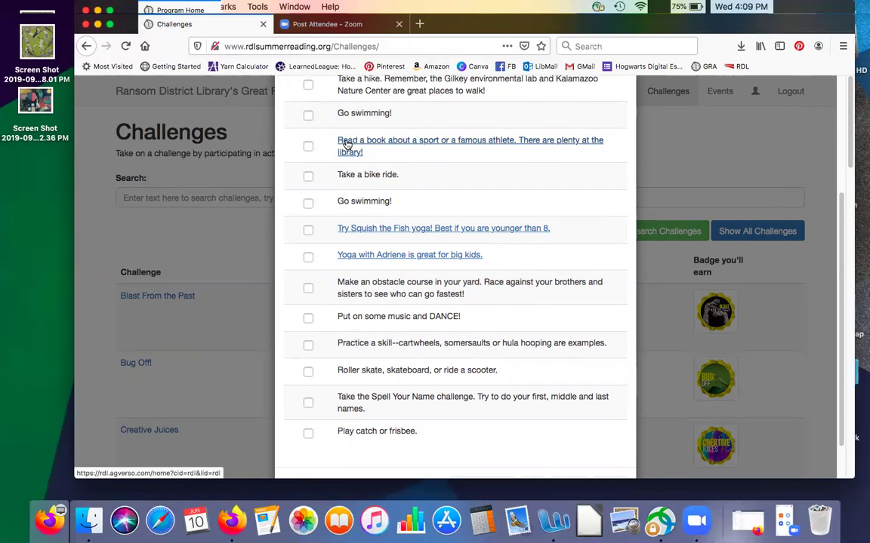
left_click(346, 144)
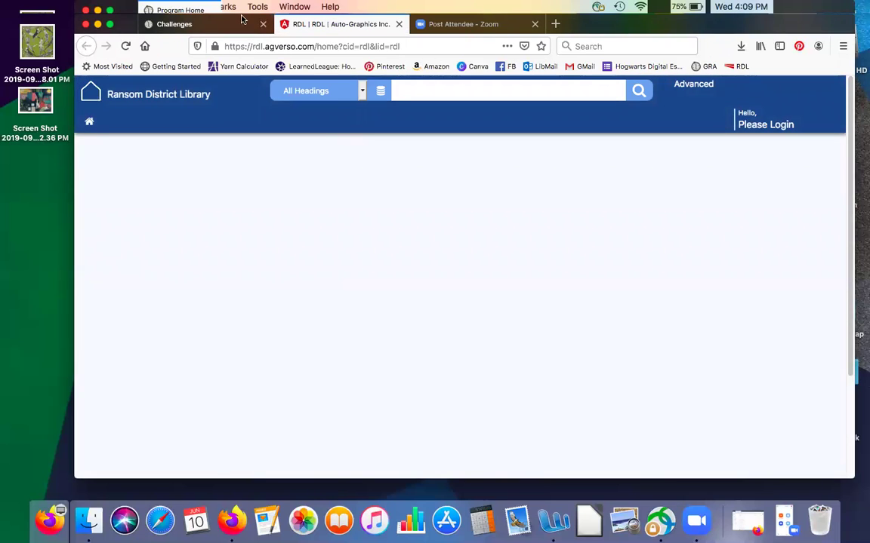
Step: Return to the reading site tab and close the Move It challenge popup
left_click(174, 24)
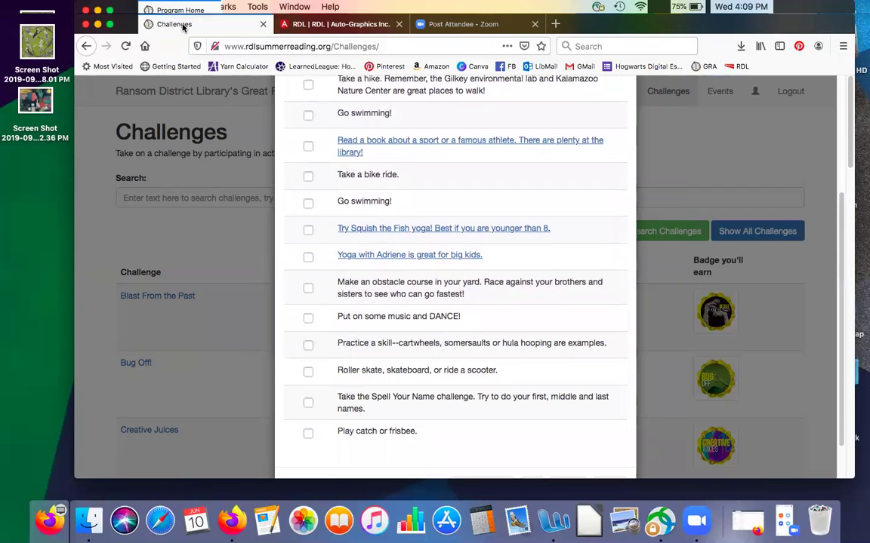
left_click(687, 181)
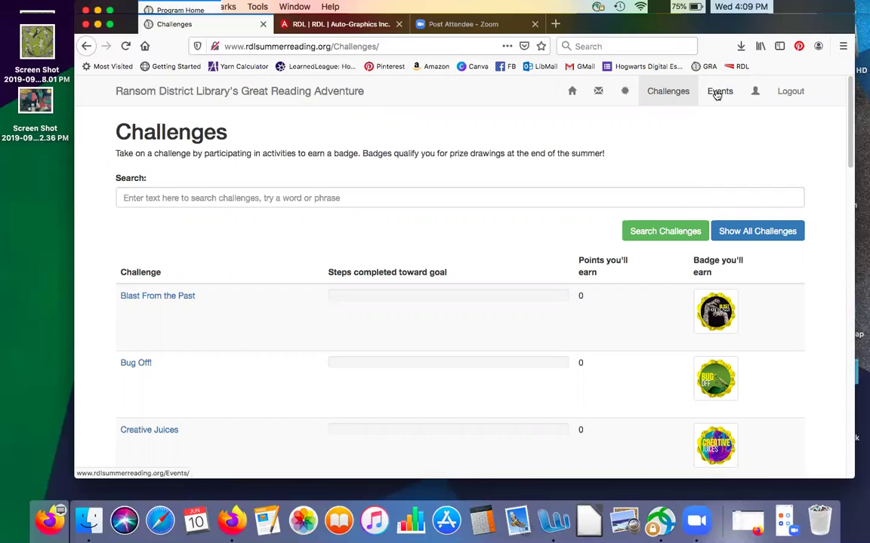
Step: View the comedy magician event's details in the Events listing, then close them
left_click(716, 92)
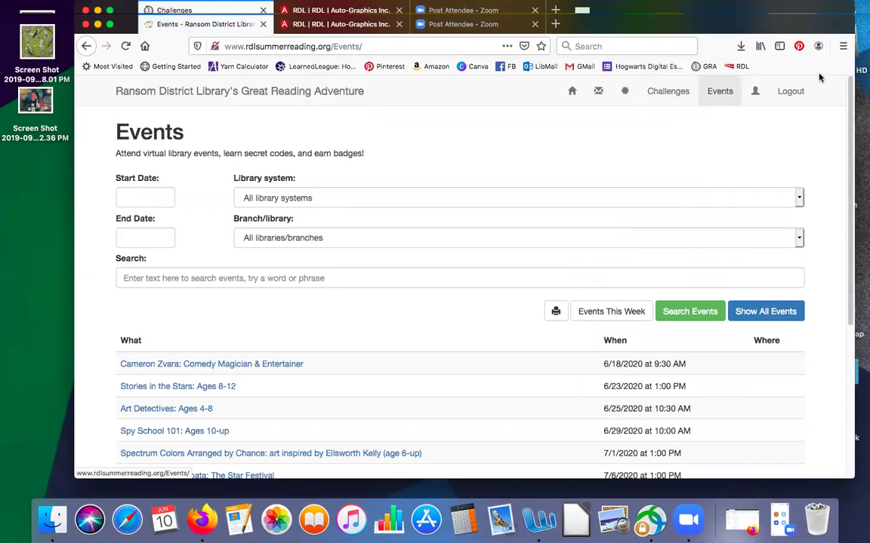
left_click_drag(849, 88, 838, 222)
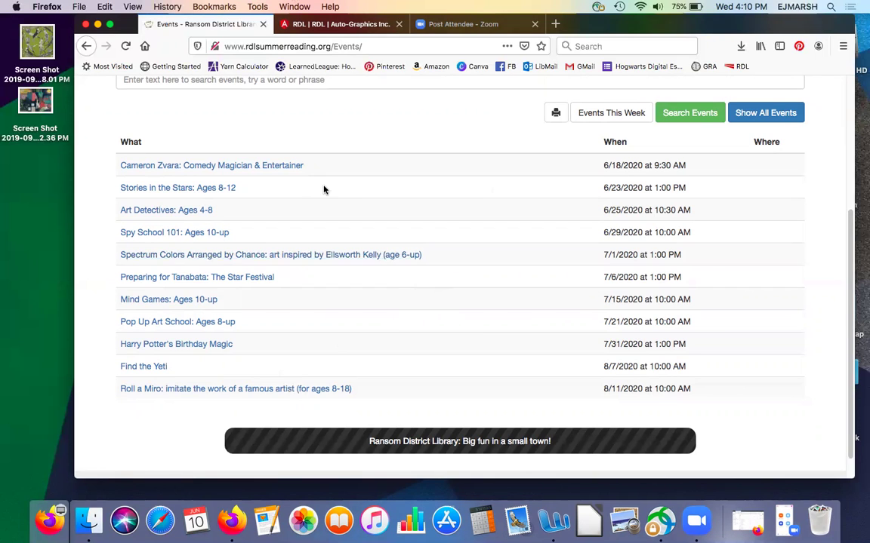
left_click(279, 166)
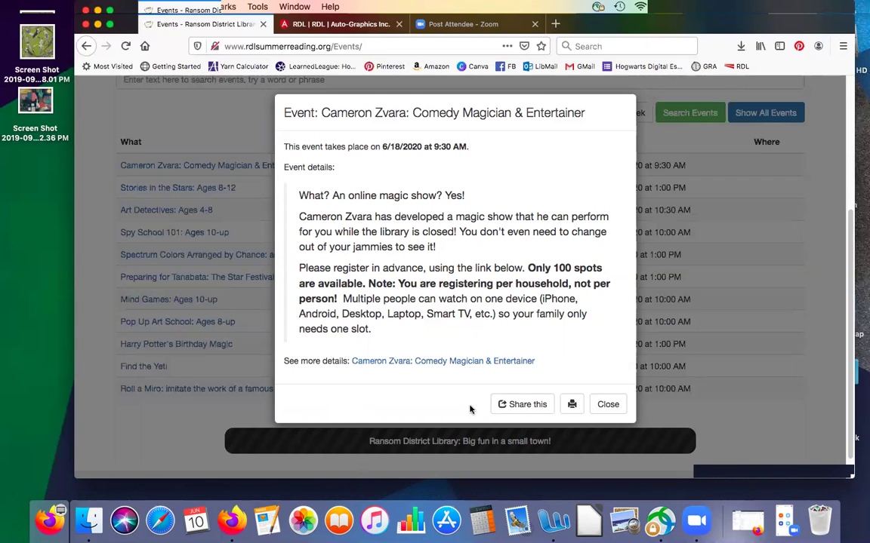
left_click(610, 405)
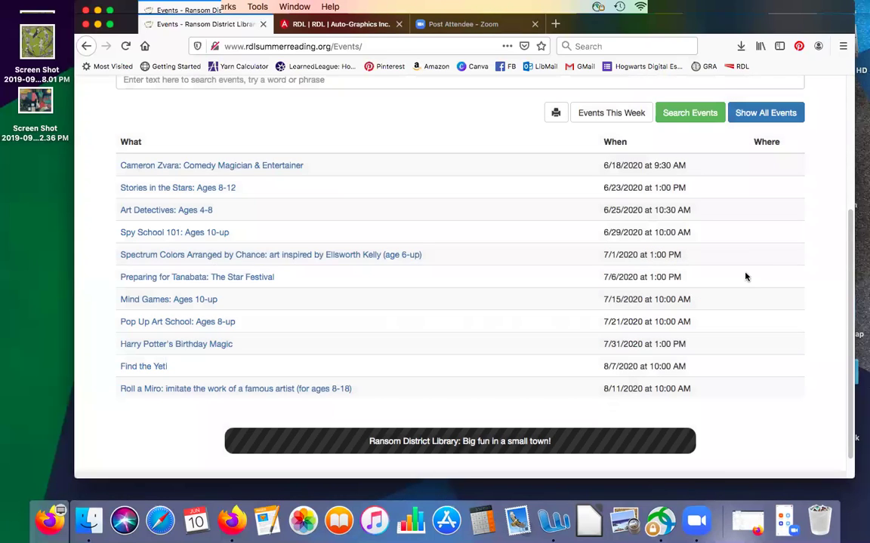
scroll(834, 158, "up", 1)
scroll(833, 158, "up", 5)
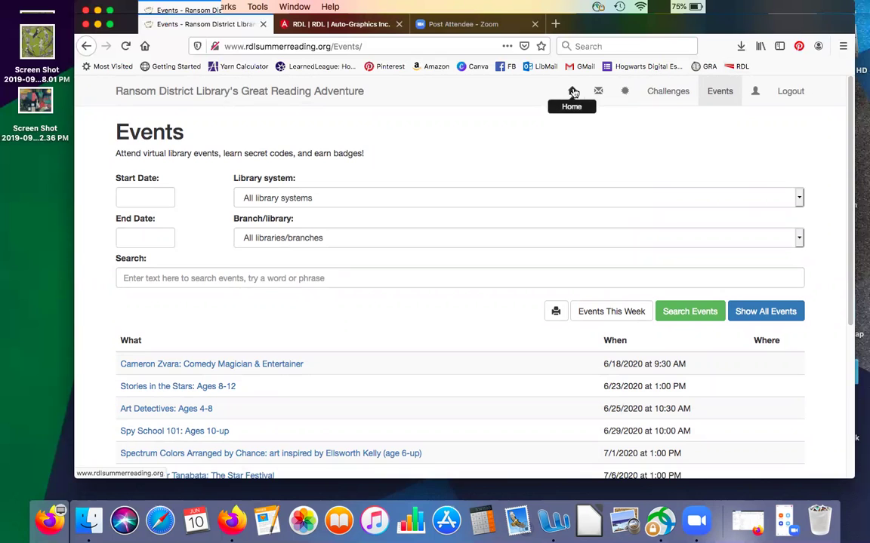
Step: Visit the welcome home page and its secret code field, then view My Account Settings
left_click(574, 91)
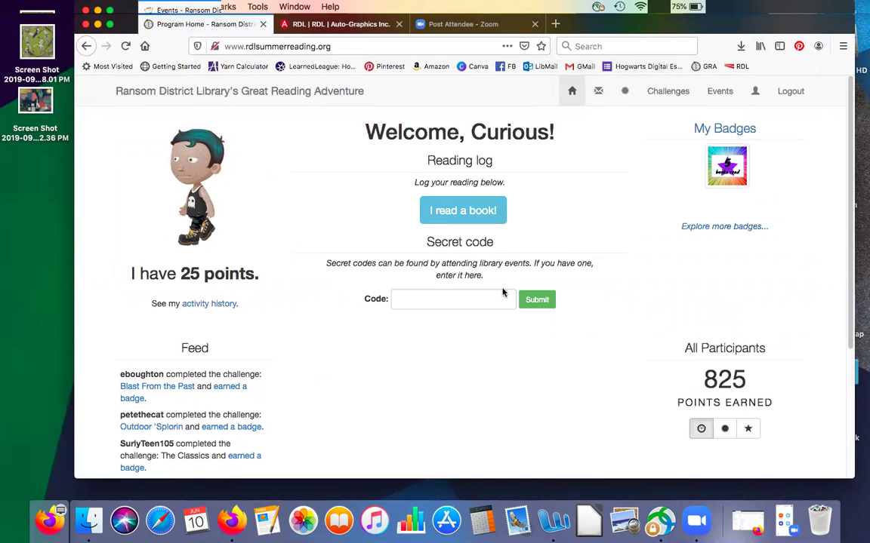
left_click(437, 295)
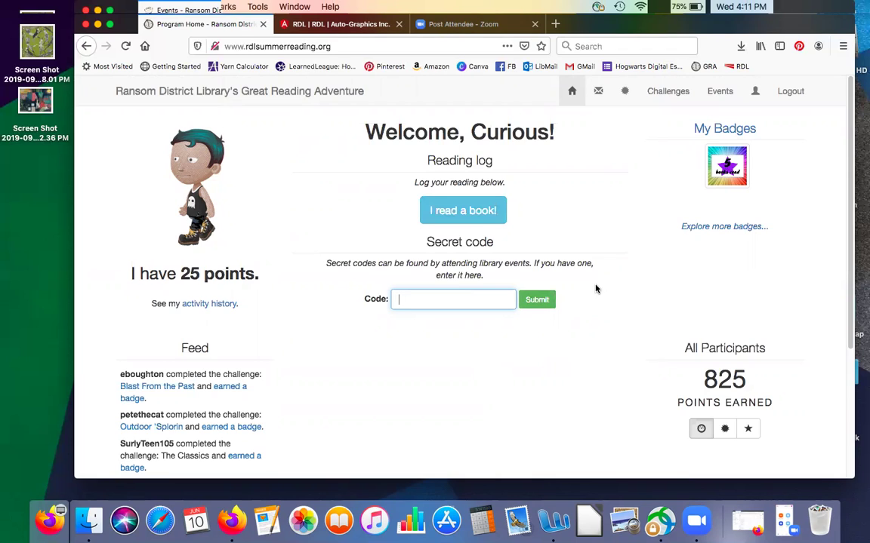
left_click(755, 91)
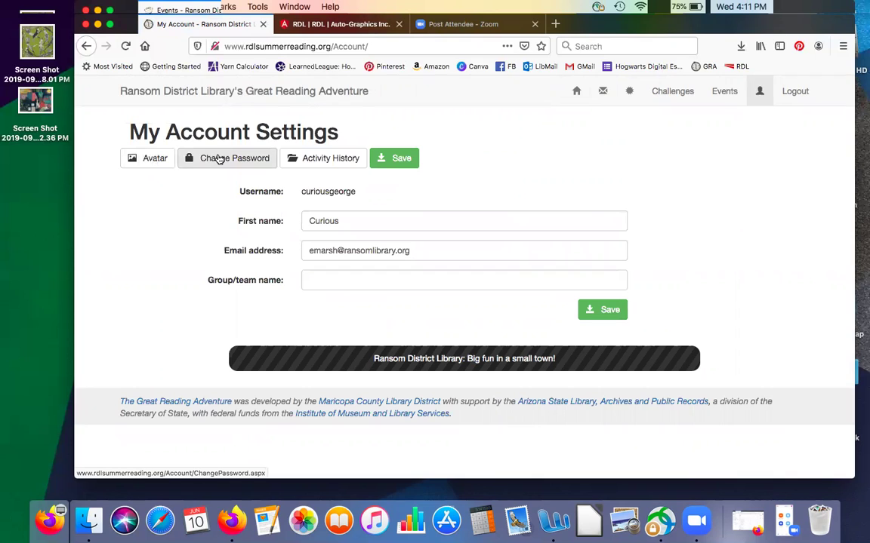
Step: Check the Activity History filter and Book List for the five books, then return home
left_click(317, 159)
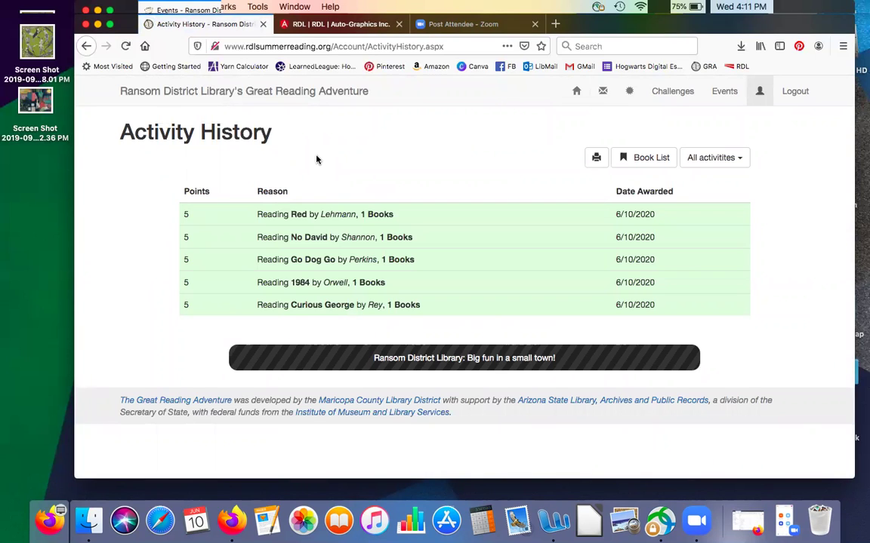
left_click(734, 158)
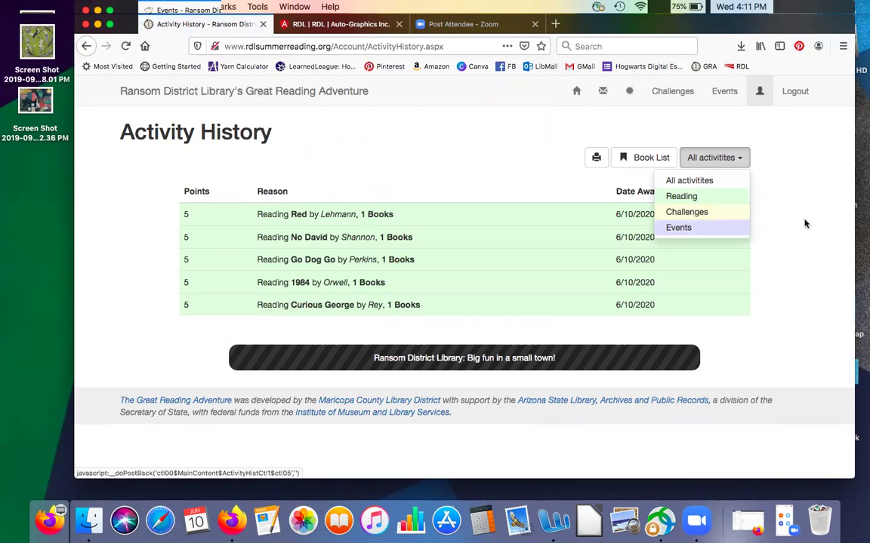
left_click(783, 154)
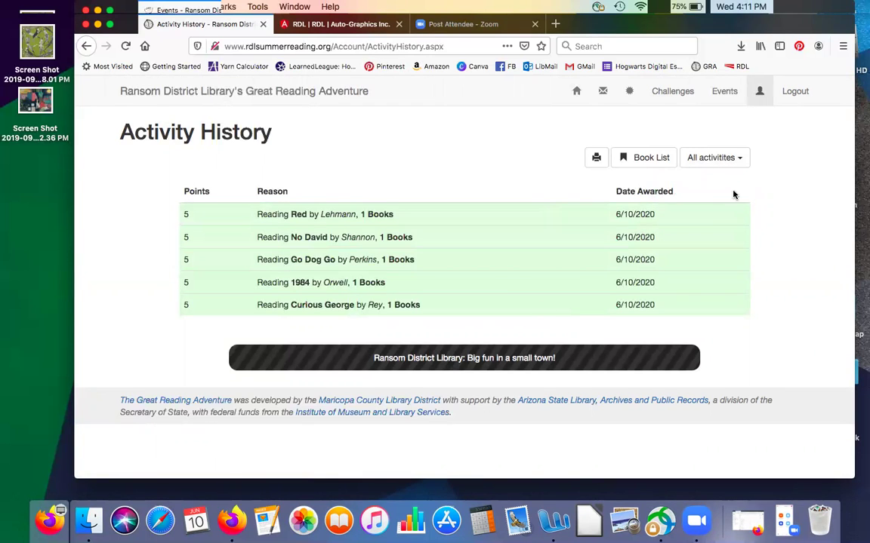
left_click(647, 158)
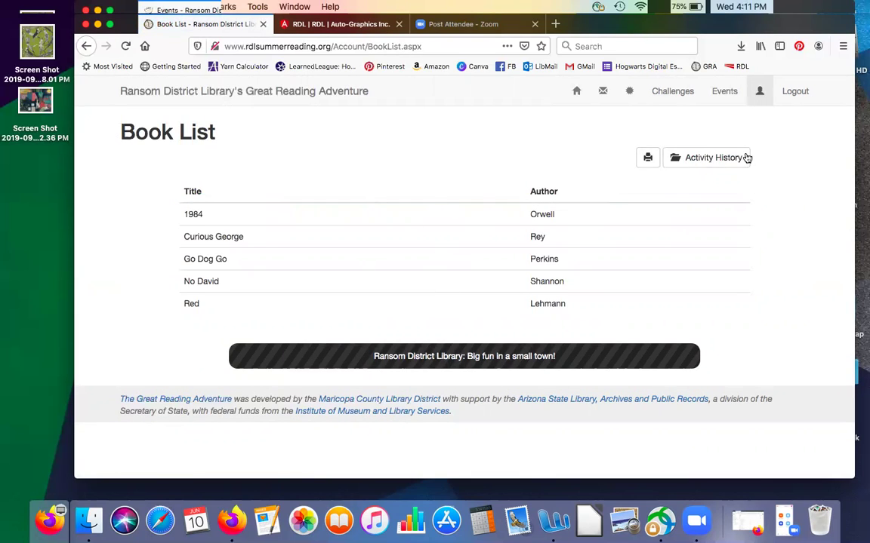
left_click(720, 159)
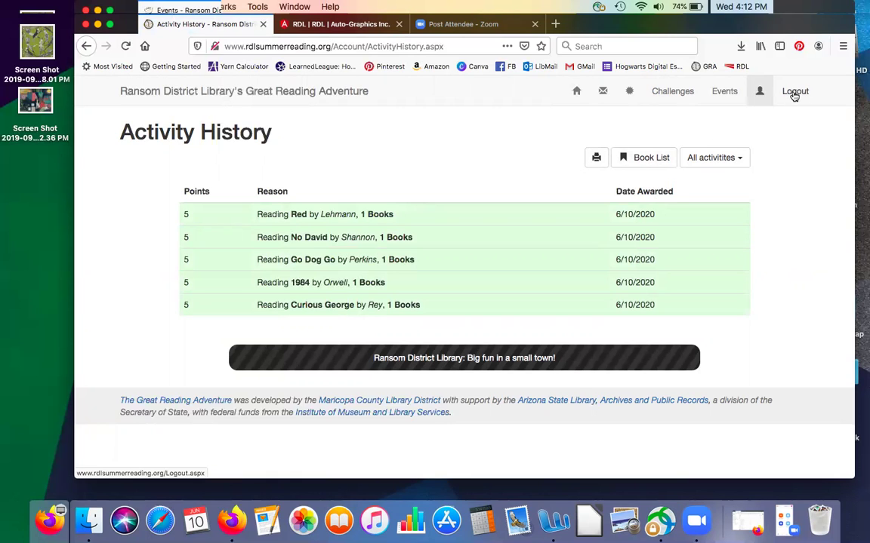
left_click(576, 94)
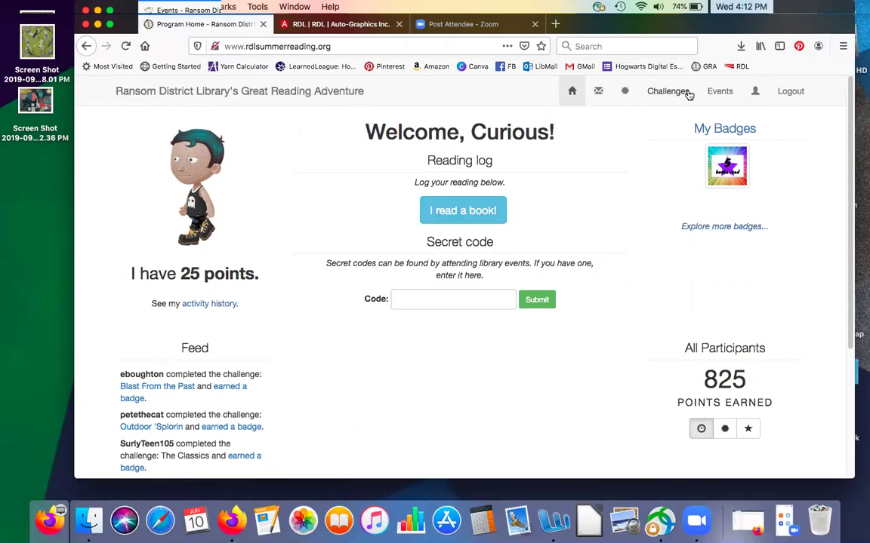
Step: Log out to the public Rarely Seen home page and widen the Firefox window leftward
left_click(790, 92)
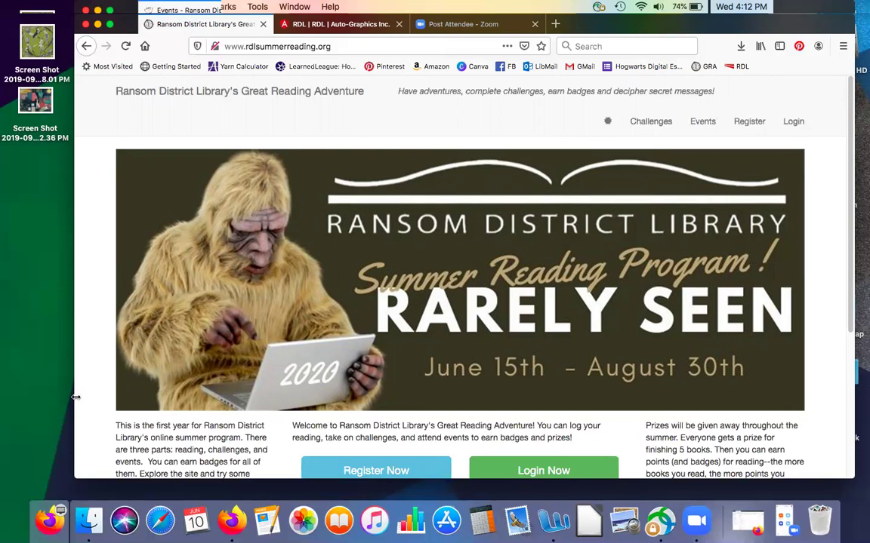
left_click_drag(43, 393, 10, 394)
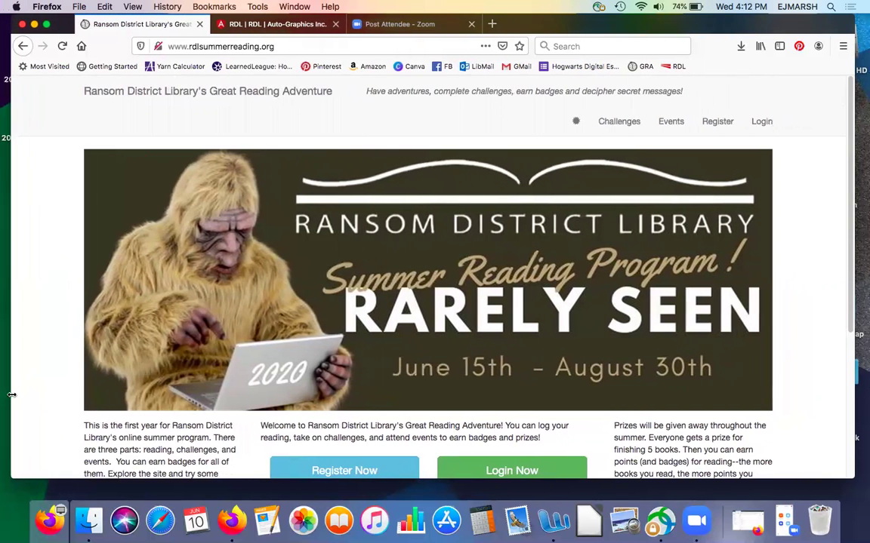